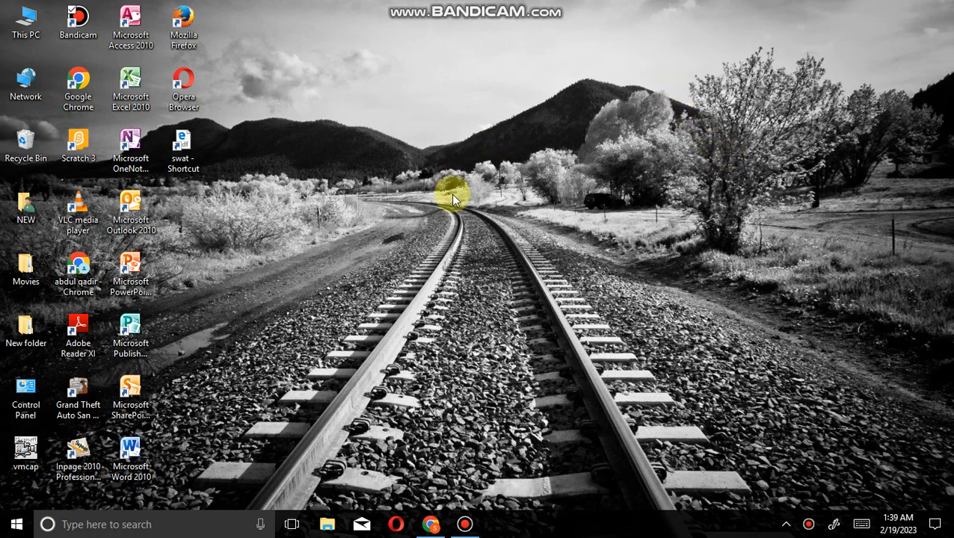
Switch to Chrome and look over the Canva home page's design categories, suggested formats and recent designs
{"action": "left_click", "coordinate": [433, 525]}
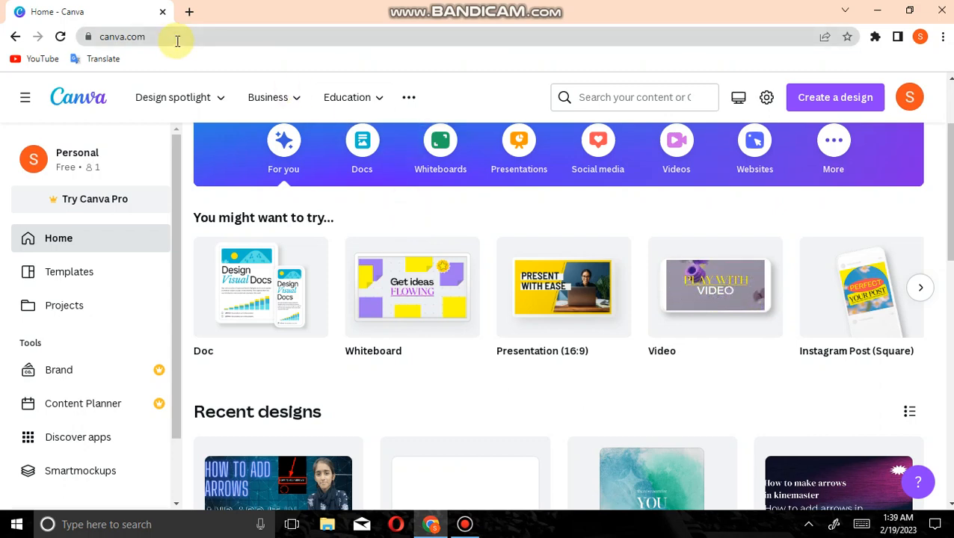
{"action": "mouse_move", "coordinate": [417, 268]}
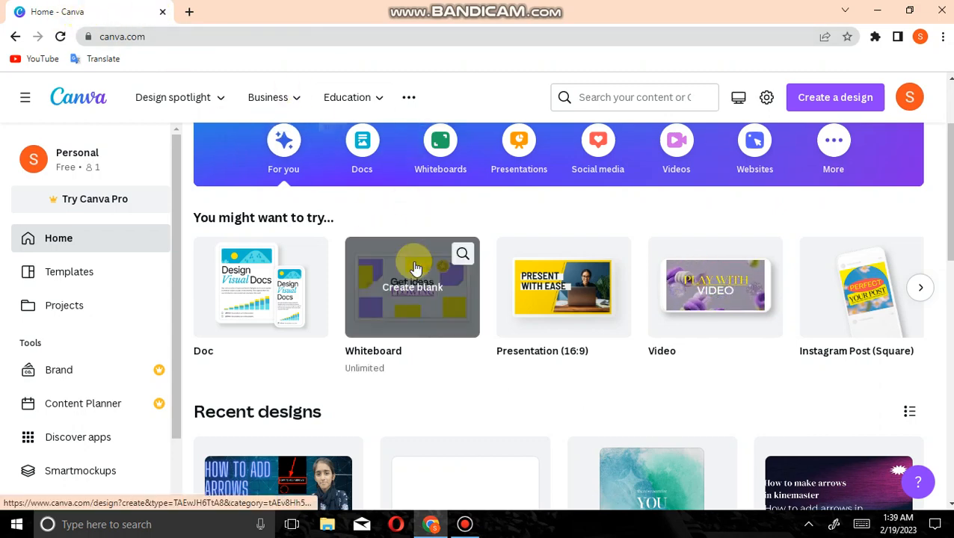
{"action": "scroll", "coordinate": [416, 268], "scroll_direction": "up", "scroll_amount": 1}
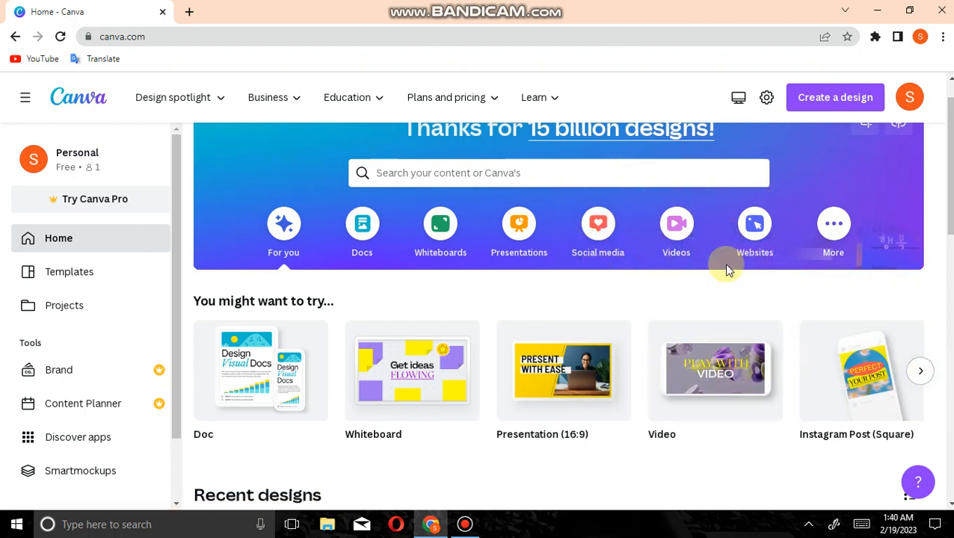
{"action": "scroll", "coordinate": [642, 324], "scroll_direction": "up", "scroll_amount": 1}
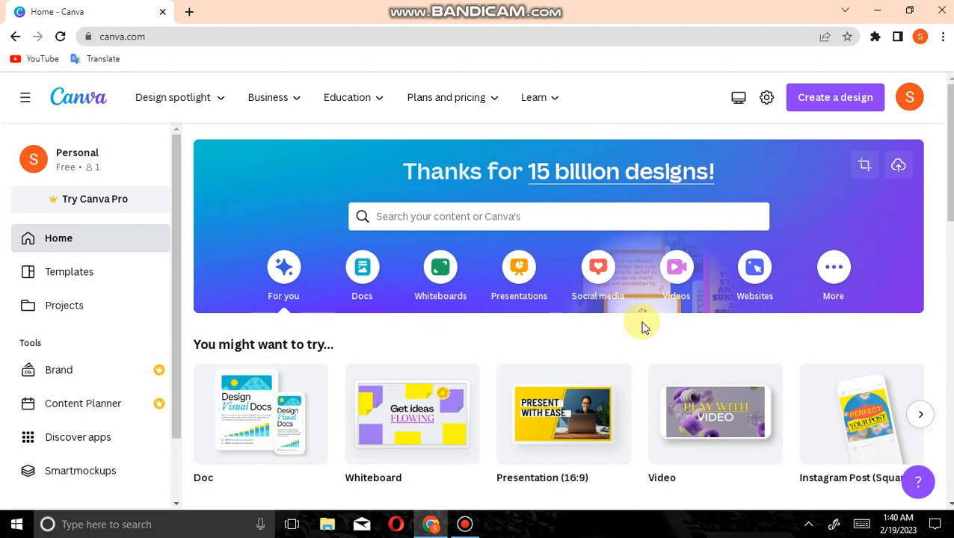
{"action": "scroll", "coordinate": [642, 327], "scroll_direction": "down", "scroll_amount": 4}
{"action": "scroll", "coordinate": [641, 327], "scroll_direction": "up", "scroll_amount": 3}
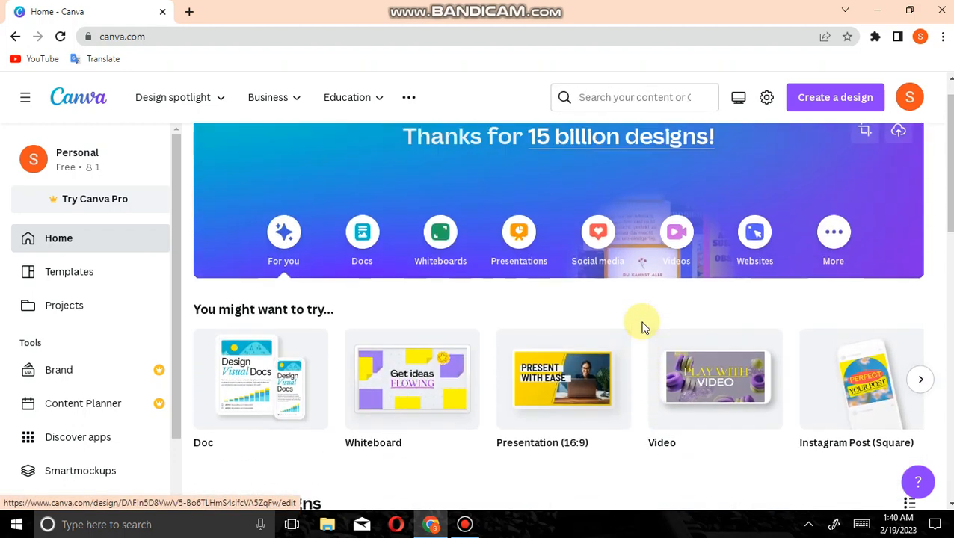
{"action": "scroll", "coordinate": [826, 357], "scroll_direction": "up", "scroll_amount": 1}
{"action": "scroll", "coordinate": [841, 407], "scroll_direction": "down", "scroll_amount": 2}
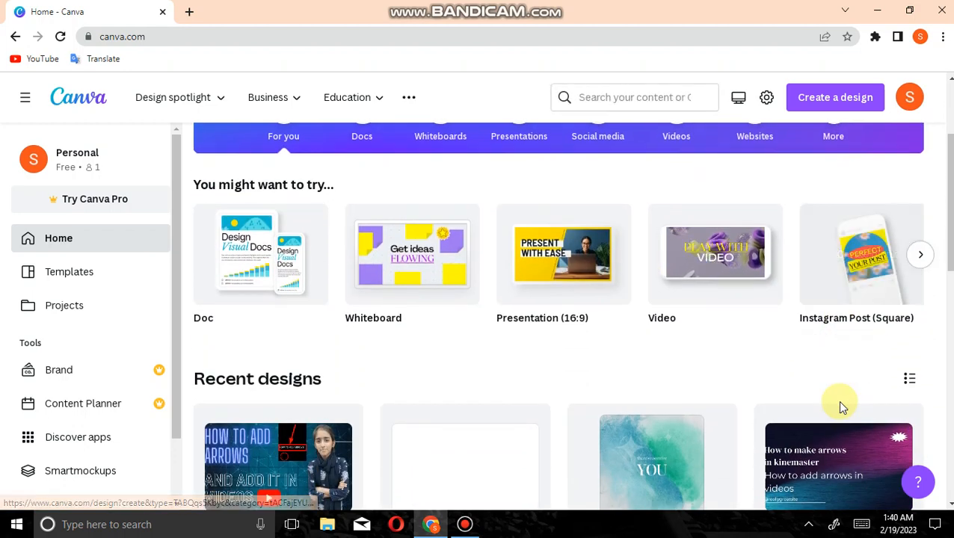
Browse forward through the suggested design types on the home page as far as A4 Document
{"action": "left_click", "coordinate": [922, 257]}
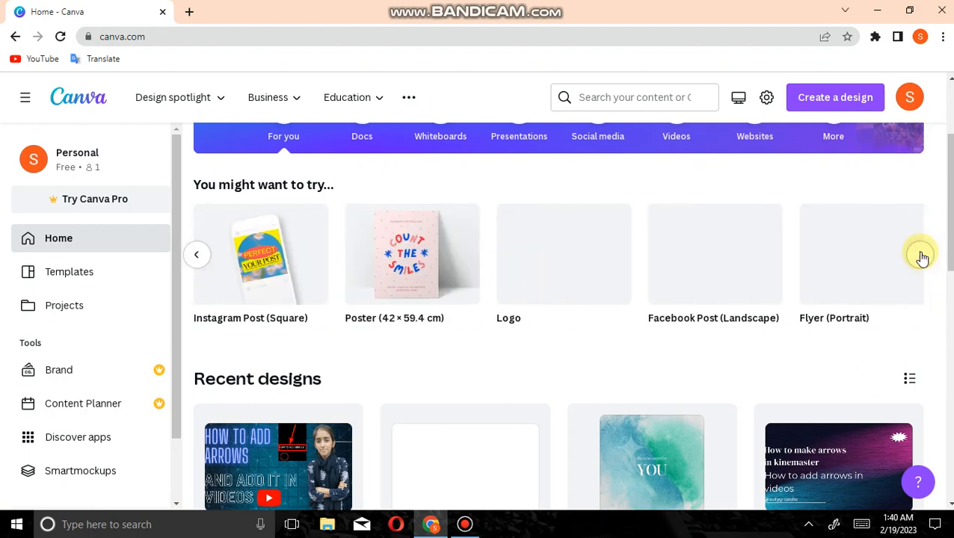
{"action": "left_click", "coordinate": [922, 257]}
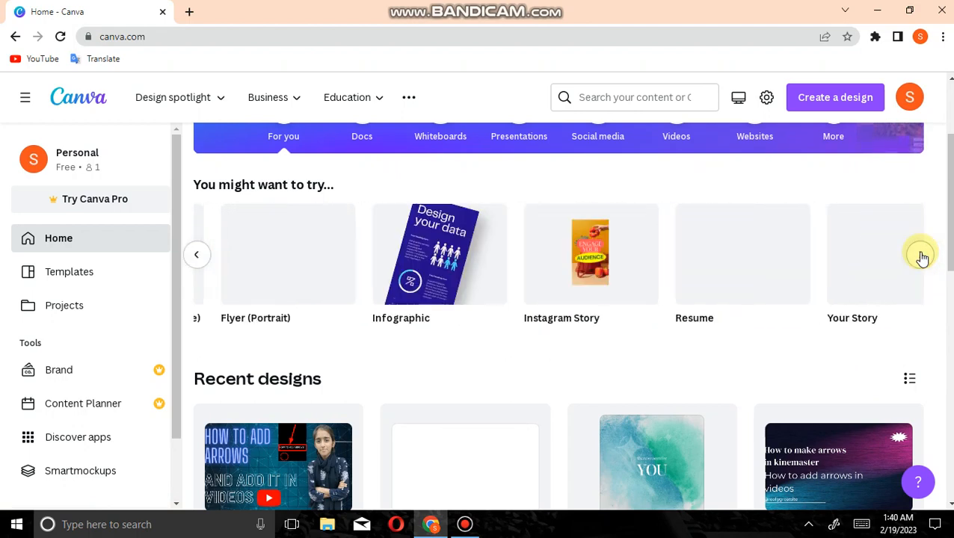
{"action": "left_click", "coordinate": [922, 257]}
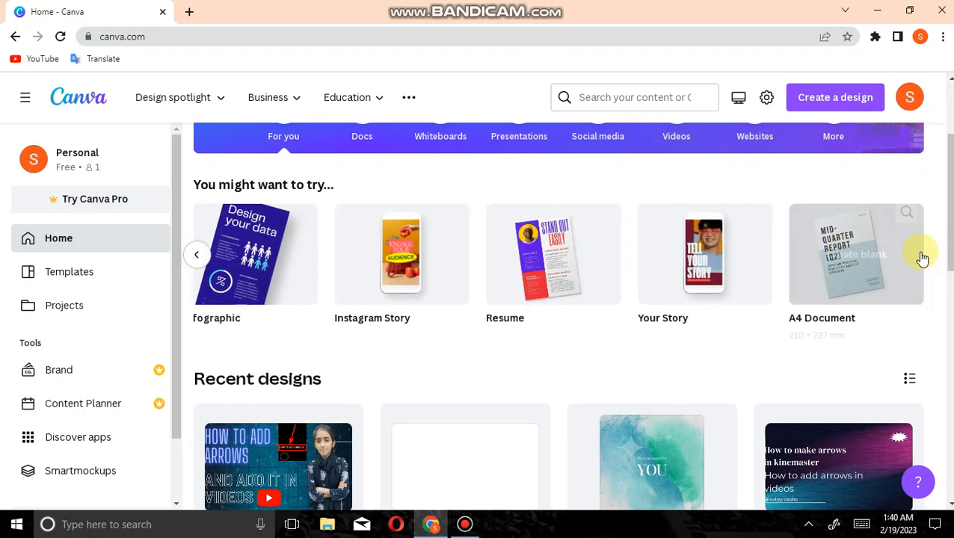
{"action": "left_click", "coordinate": [920, 252]}
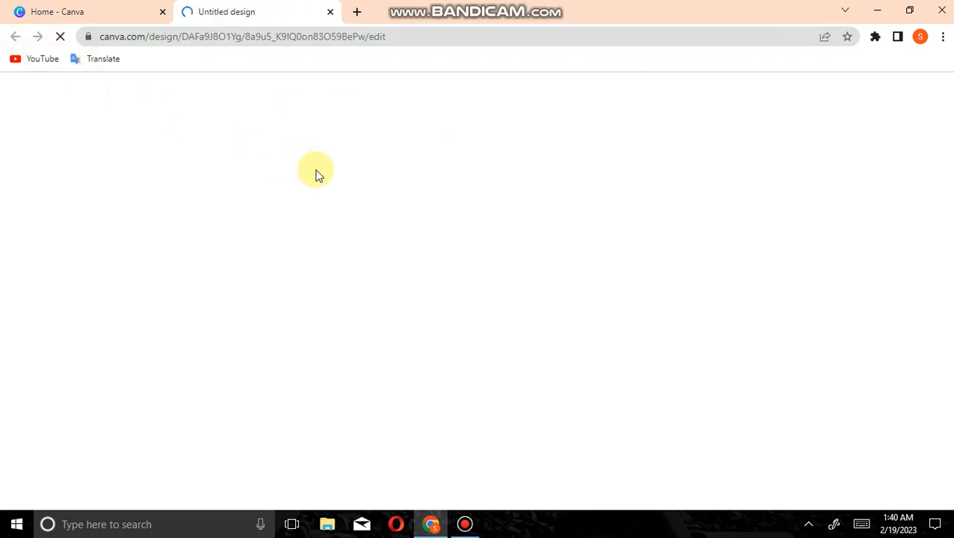
{"action": "left_click", "coordinate": [465, 526]}
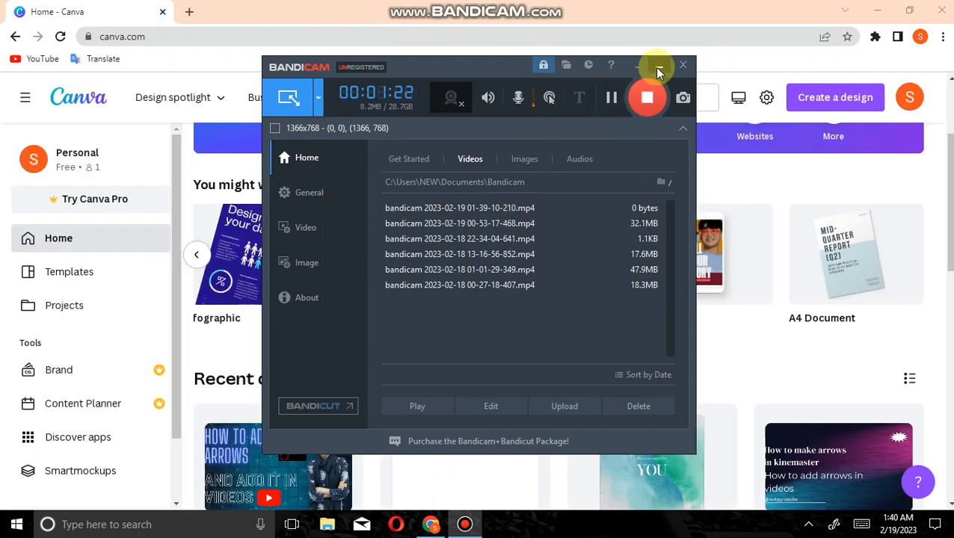
{"action": "left_click", "coordinate": [657, 69]}
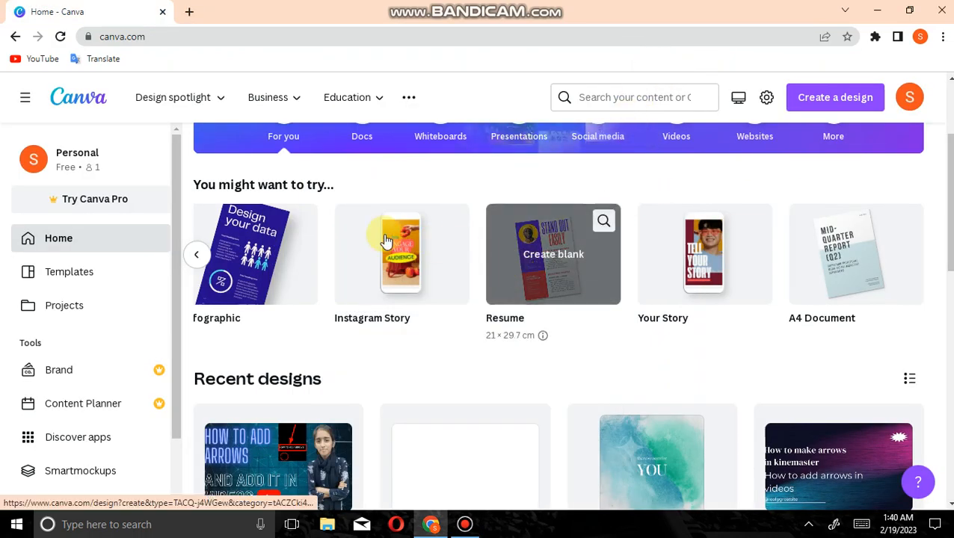
Browse the suggested design types back to the first entry, Doc
{"action": "left_click", "coordinate": [200, 255]}
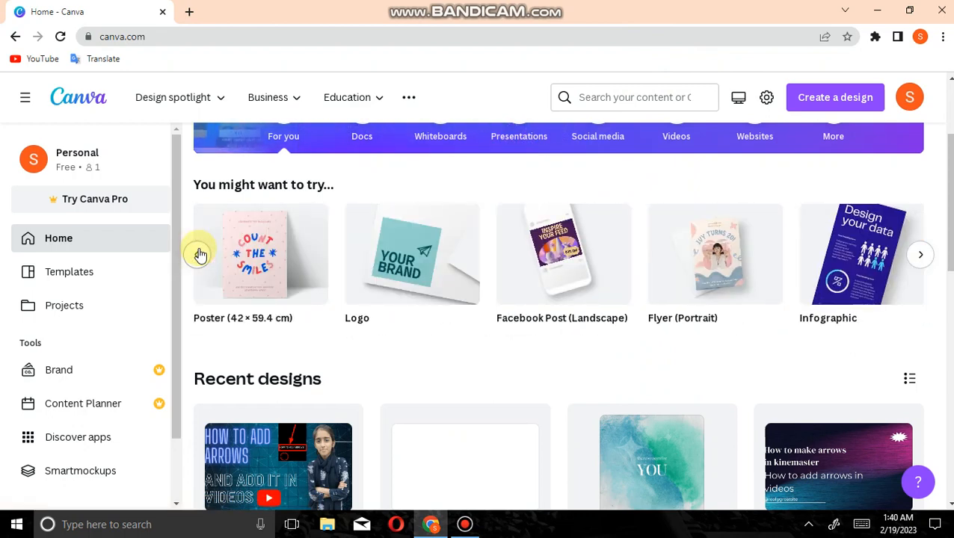
{"action": "left_click", "coordinate": [200, 255]}
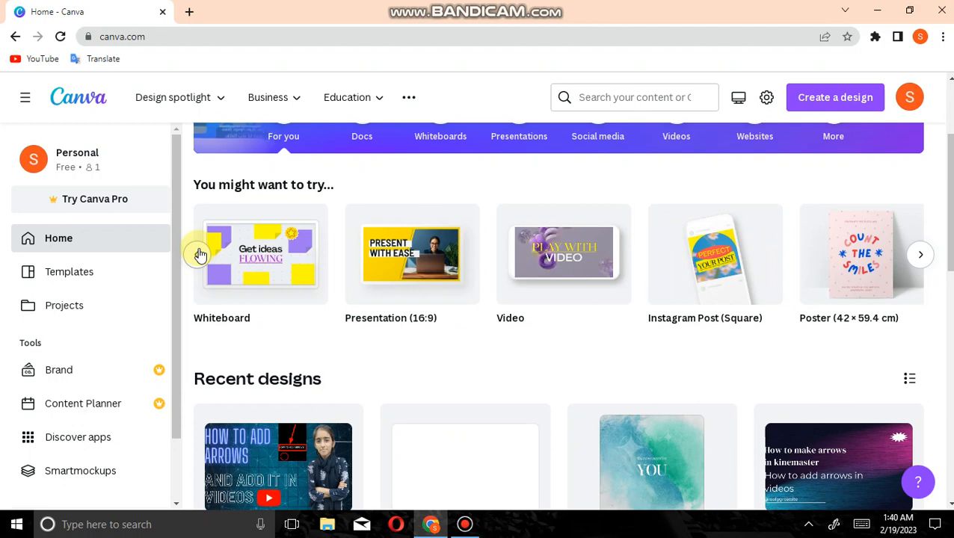
{"action": "left_click", "coordinate": [200, 255]}
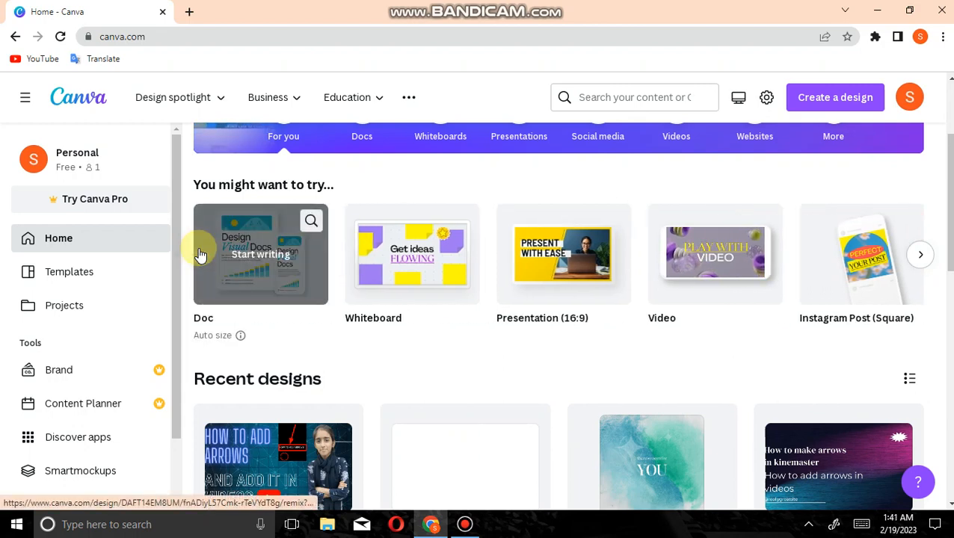
Review the suggested formats for creating a new design and the custom size option, then close the list
{"action": "left_click", "coordinate": [842, 96]}
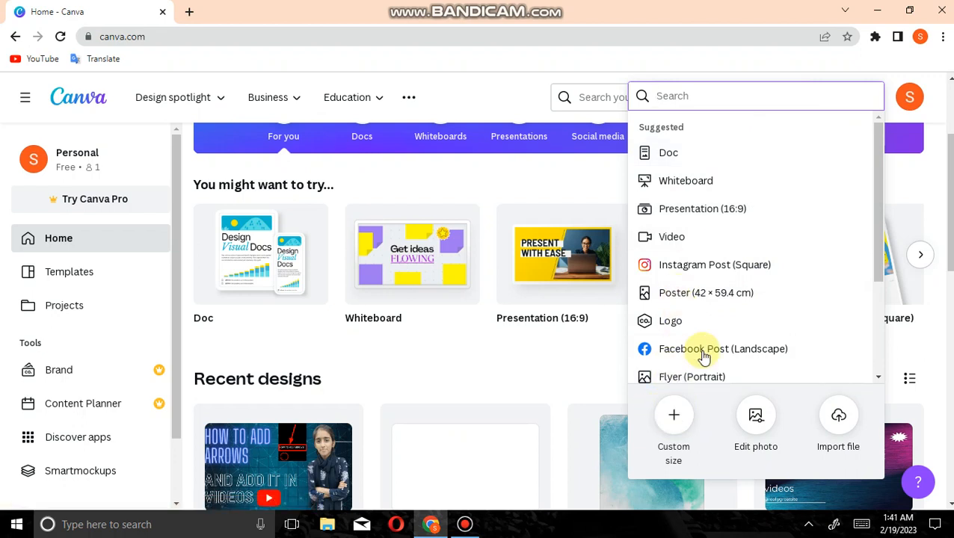
{"action": "scroll", "coordinate": [777, 292], "scroll_direction": "down", "scroll_amount": 4}
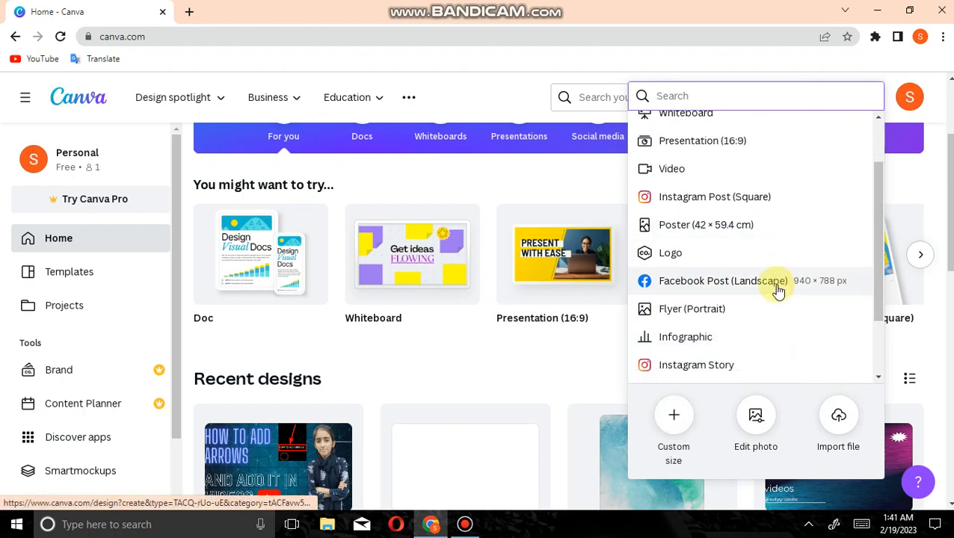
{"action": "scroll", "coordinate": [779, 292], "scroll_direction": "down", "scroll_amount": 1}
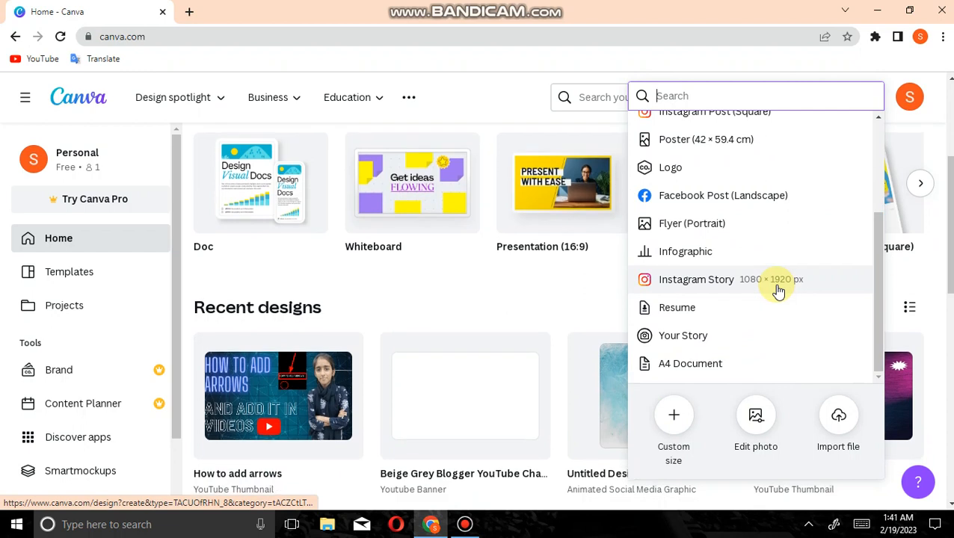
{"action": "scroll", "coordinate": [778, 292], "scroll_direction": "up", "scroll_amount": 1}
{"action": "scroll", "coordinate": [778, 292], "scroll_direction": "up", "scroll_amount": 2}
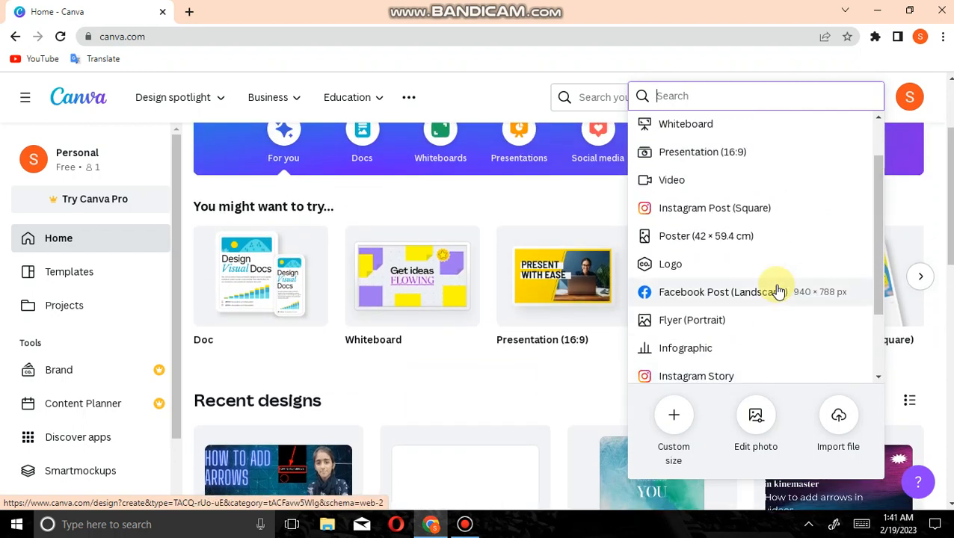
{"action": "scroll", "coordinate": [779, 292], "scroll_direction": "up", "scroll_amount": 1}
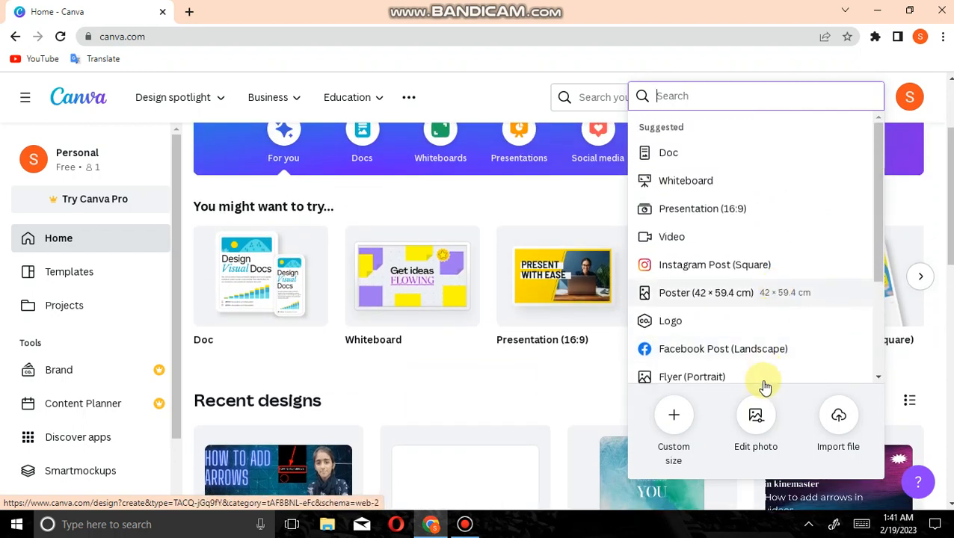
{"action": "left_click", "coordinate": [672, 424]}
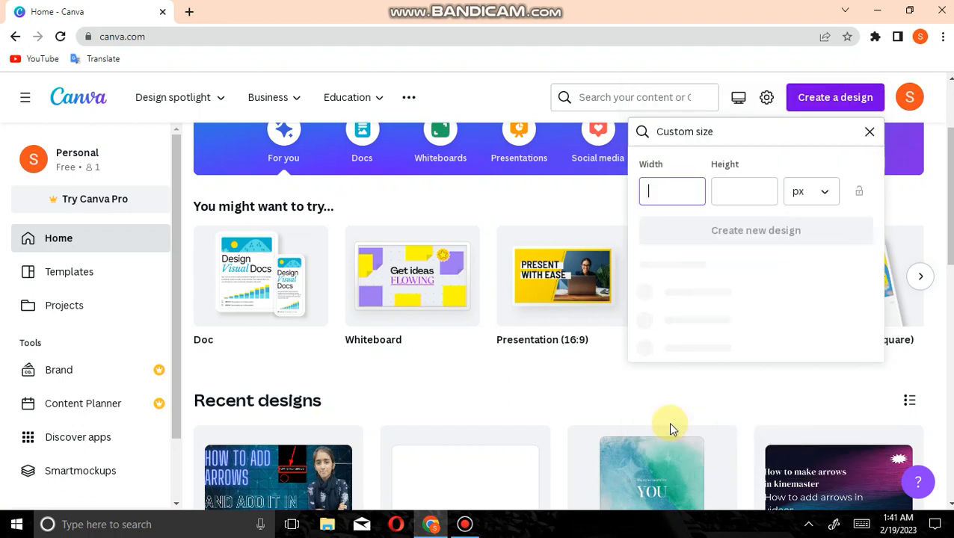
{"action": "left_click", "coordinate": [872, 132]}
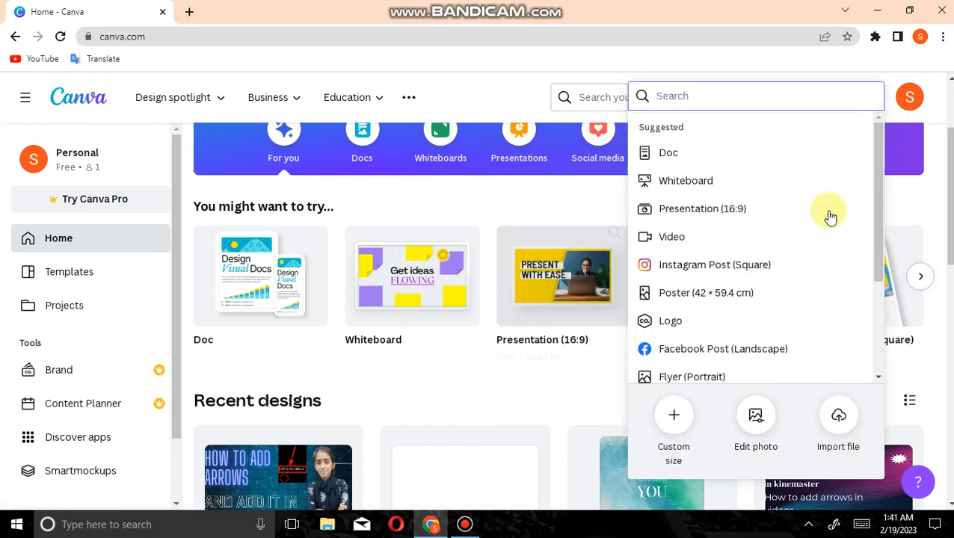
{"action": "left_click", "coordinate": [478, 115]}
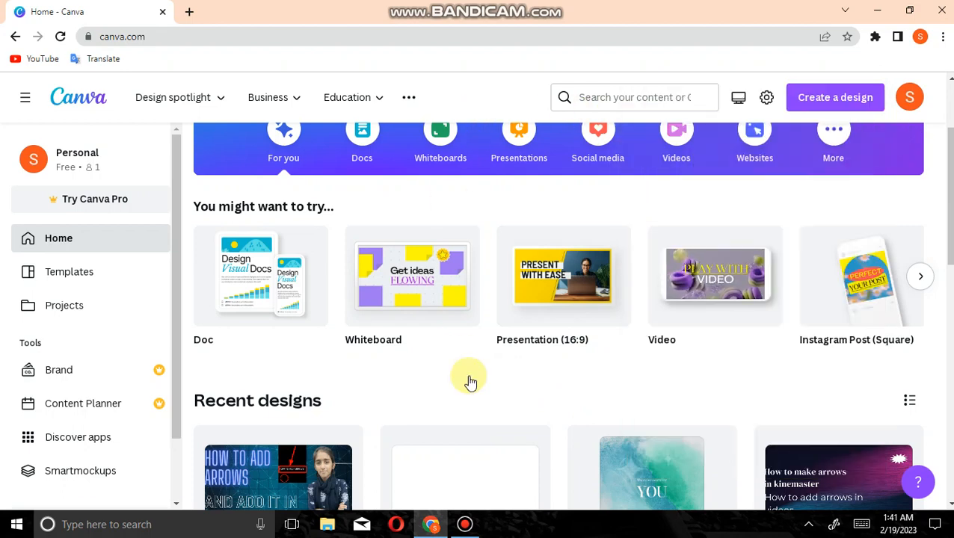
{"action": "left_click", "coordinate": [466, 525]}
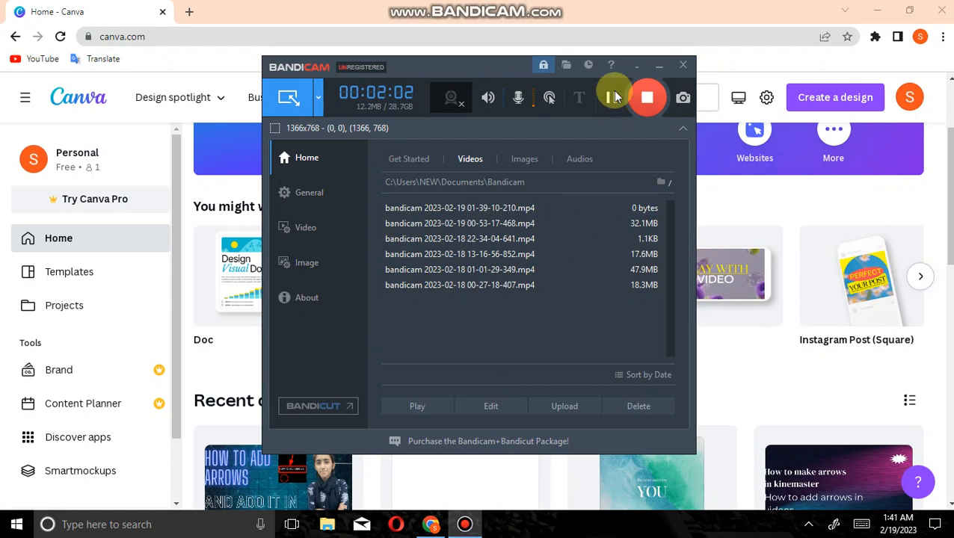
{"action": "left_click", "coordinate": [612, 98]}
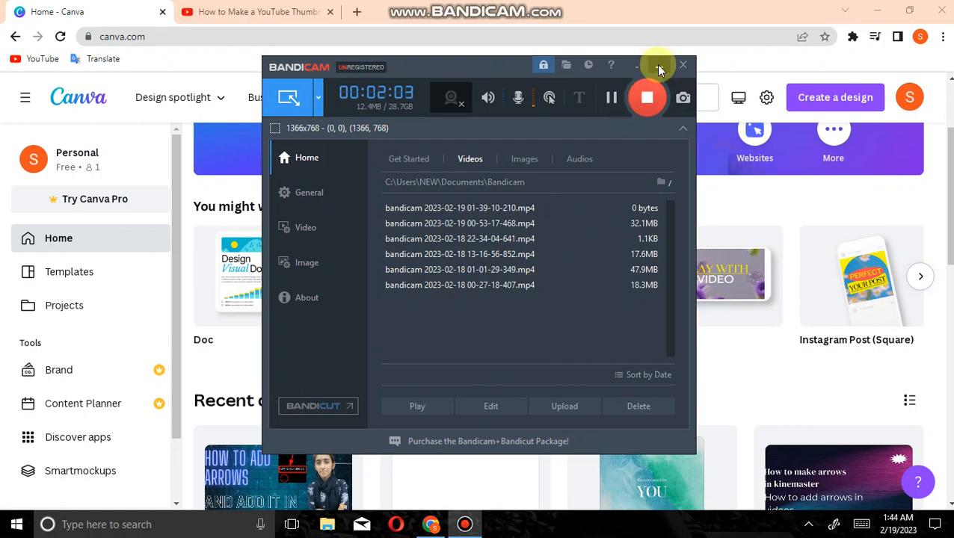
{"action": "left_click", "coordinate": [658, 67]}
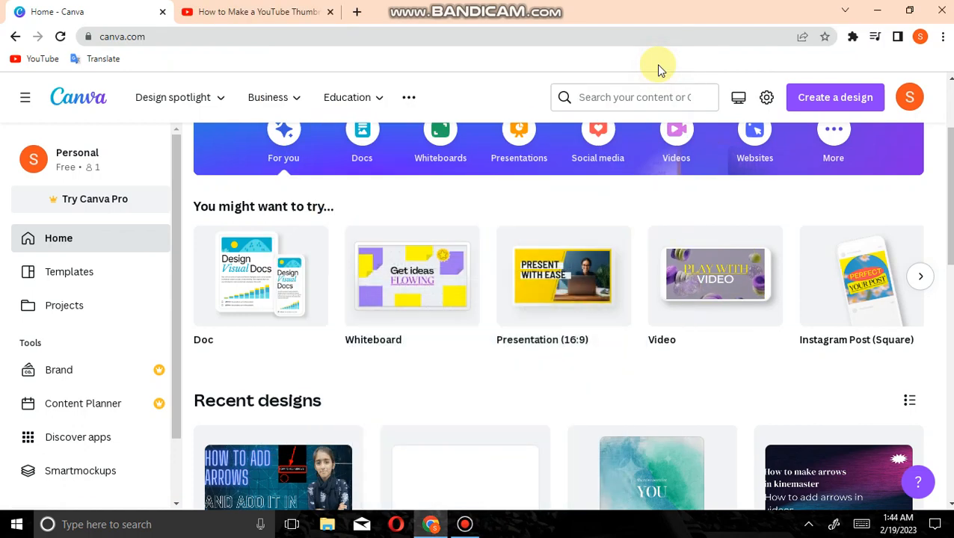
{"action": "left_click", "coordinate": [465, 524]}
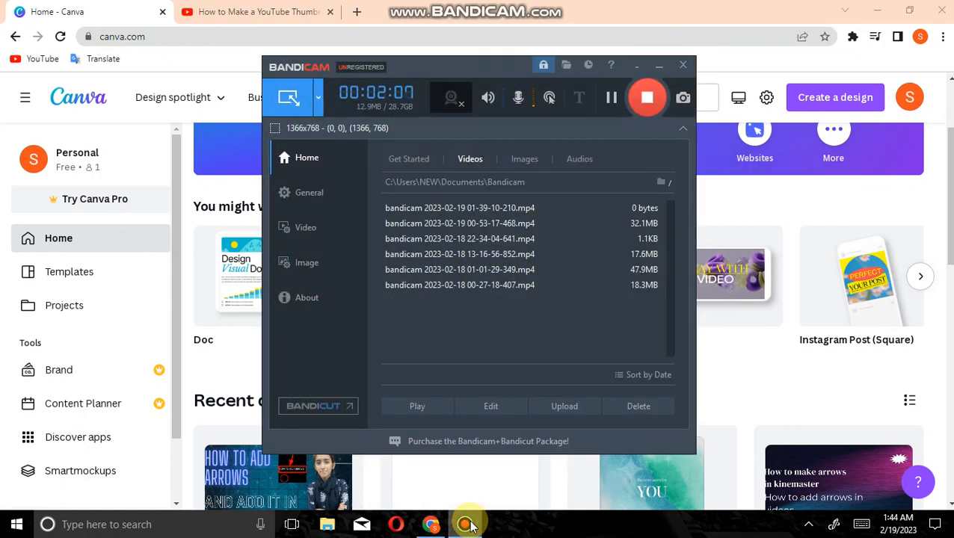
{"action": "left_click", "coordinate": [655, 70]}
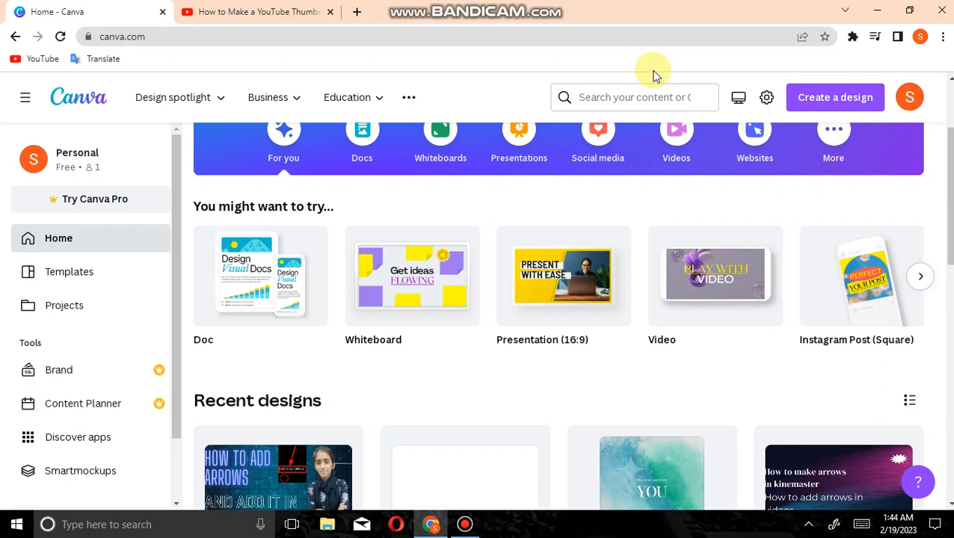
{"action": "key", "text": "XF86AudioLowerVolume"}
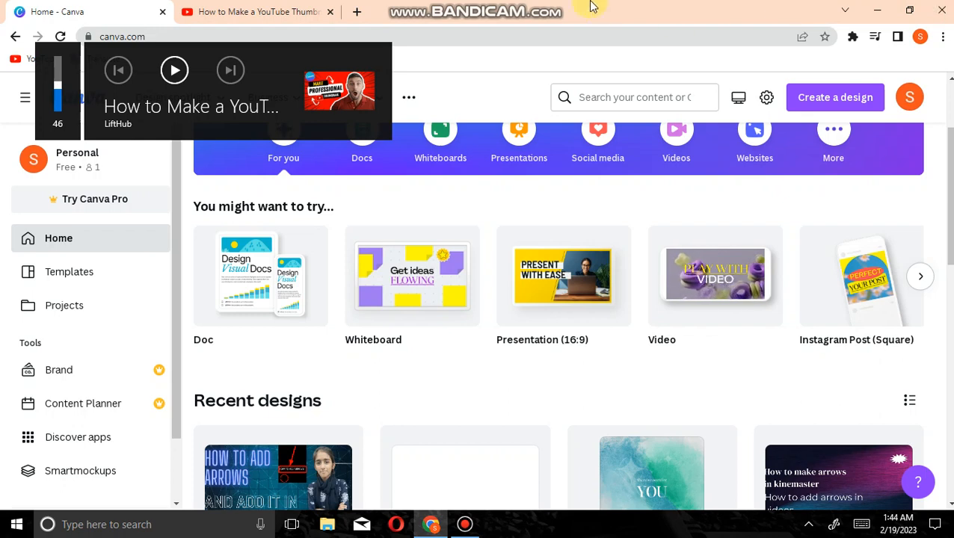
Search Canva's templates for "youtube" and browse the resulting template designs
{"action": "left_click", "coordinate": [594, 94]}
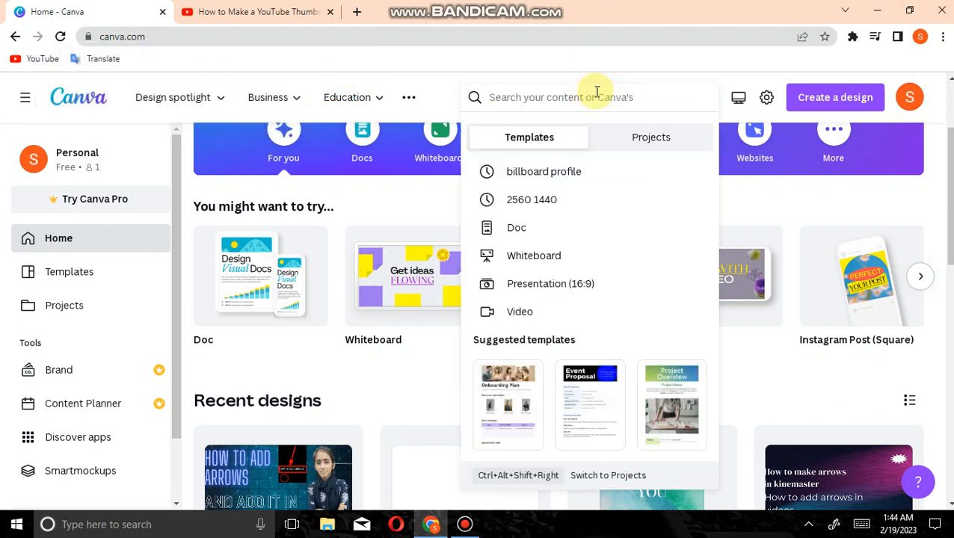
{"action": "type", "text": "y"}
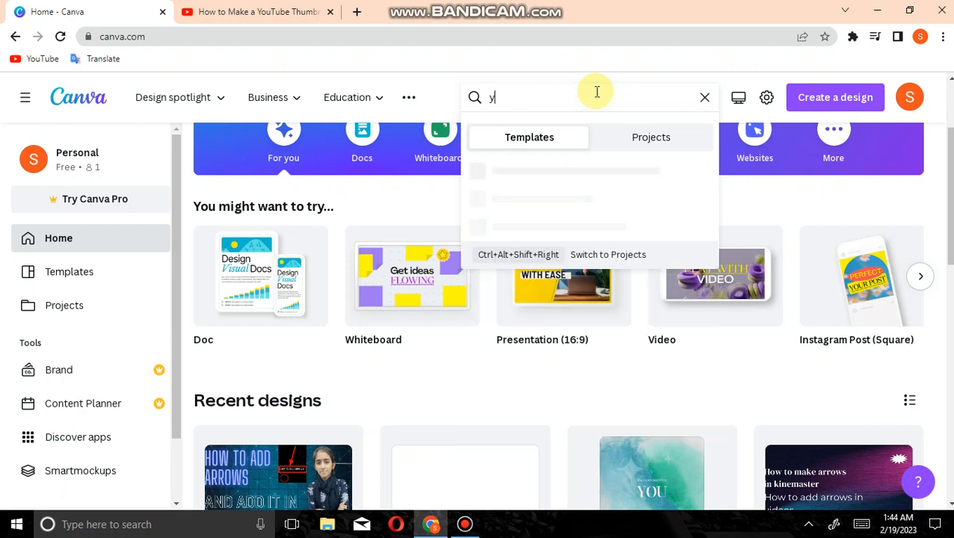
{"action": "type", "text": "outub"}
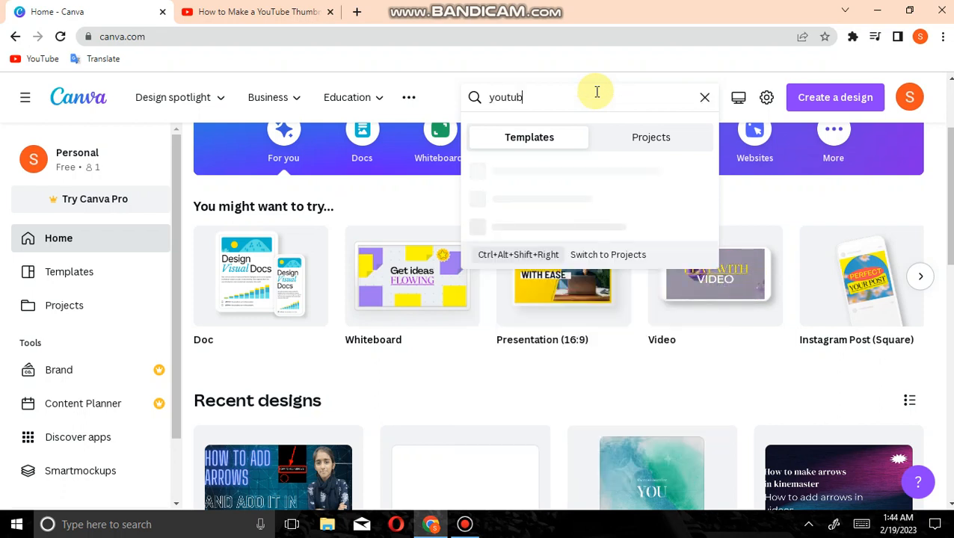
{"action": "type", "text": "e"}
{"action": "key", "text": "Return"}
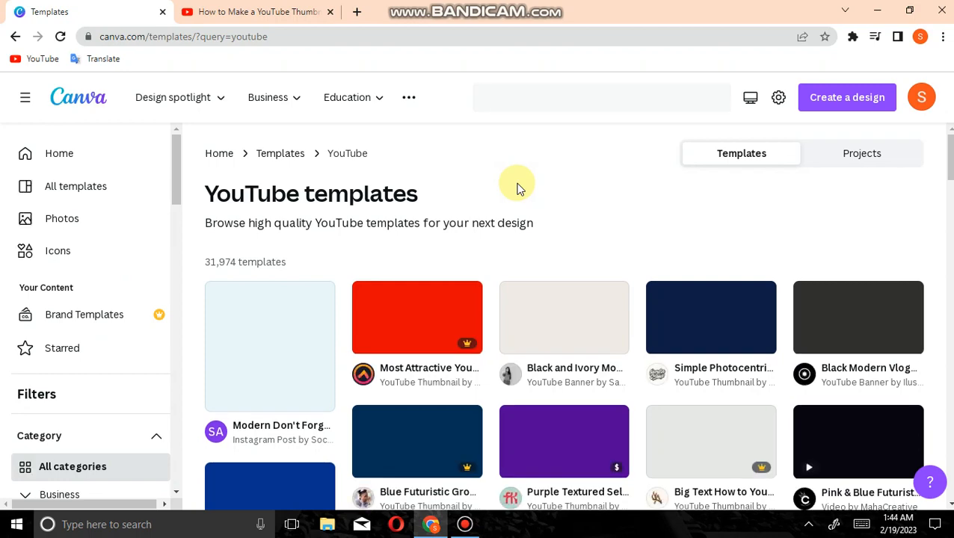
{"action": "scroll", "coordinate": [558, 351], "scroll_direction": "down", "scroll_amount": 3}
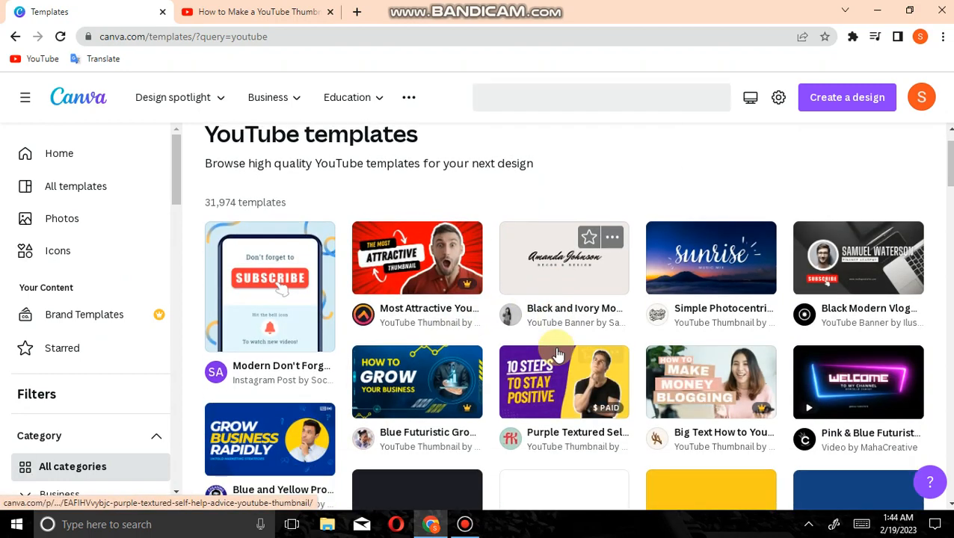
{"action": "scroll", "coordinate": [557, 352], "scroll_direction": "down", "scroll_amount": 2}
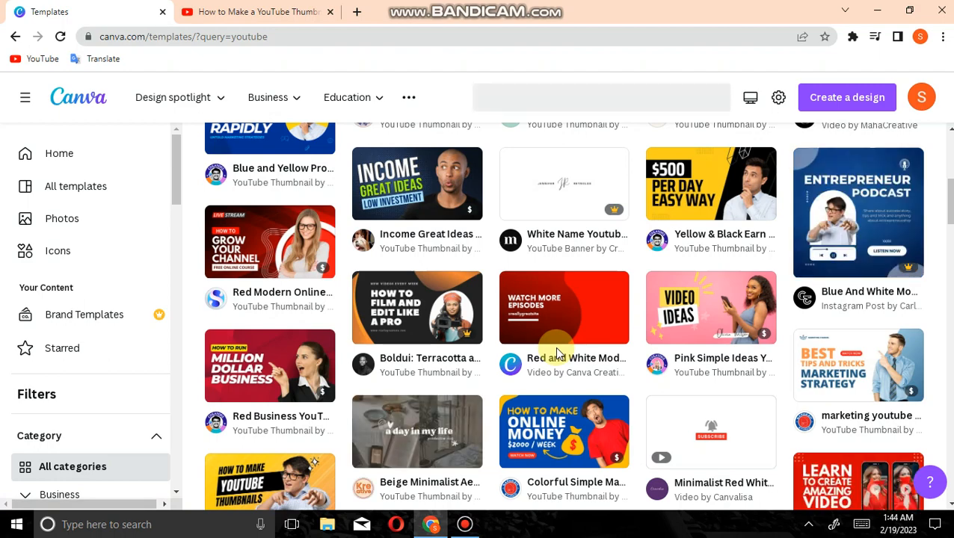
{"action": "scroll", "coordinate": [557, 353], "scroll_direction": "down", "scroll_amount": 8}
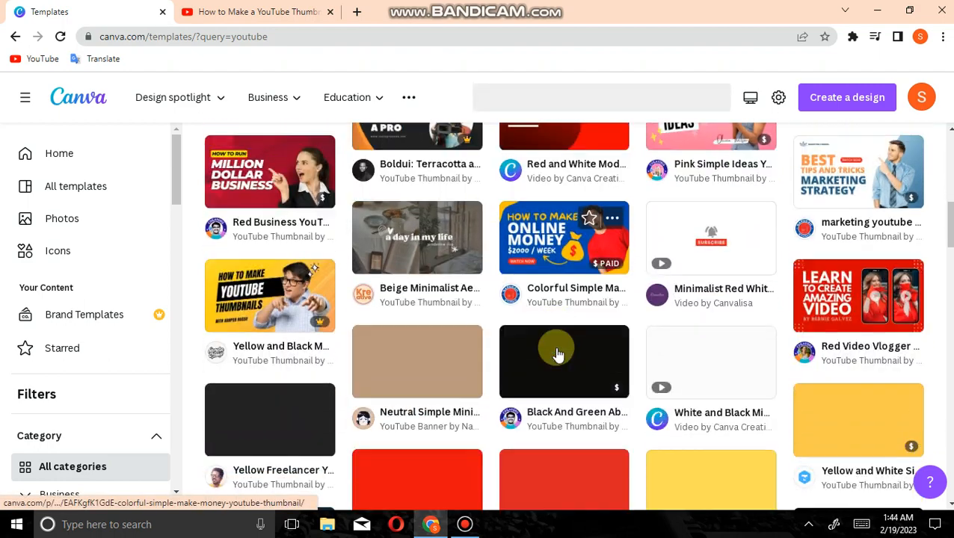
Browse the YouTube template results and open the Yellow Freelancer YouTube Thumbnail template for customization
{"action": "scroll", "coordinate": [557, 353], "scroll_direction": "up", "scroll_amount": 2}
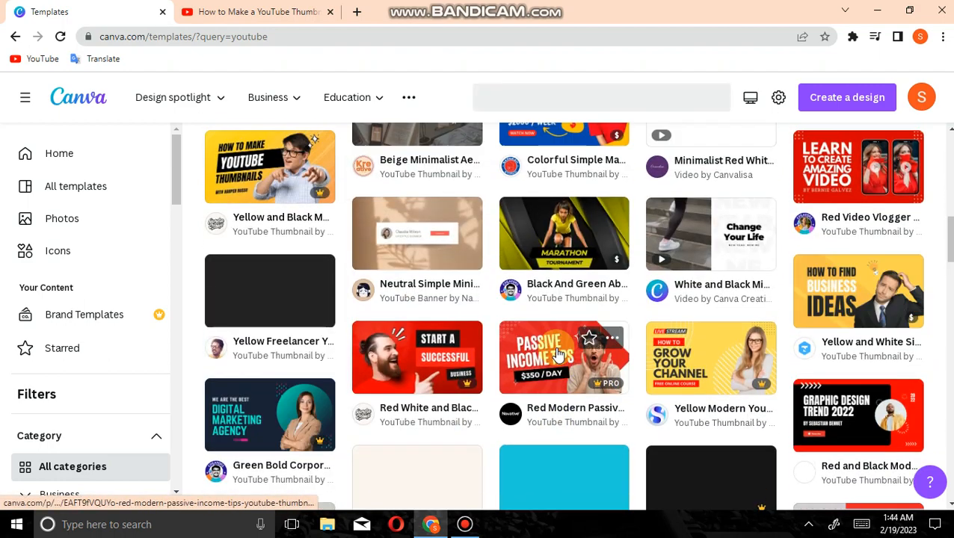
{"action": "scroll", "coordinate": [557, 353], "scroll_direction": "up", "scroll_amount": 2}
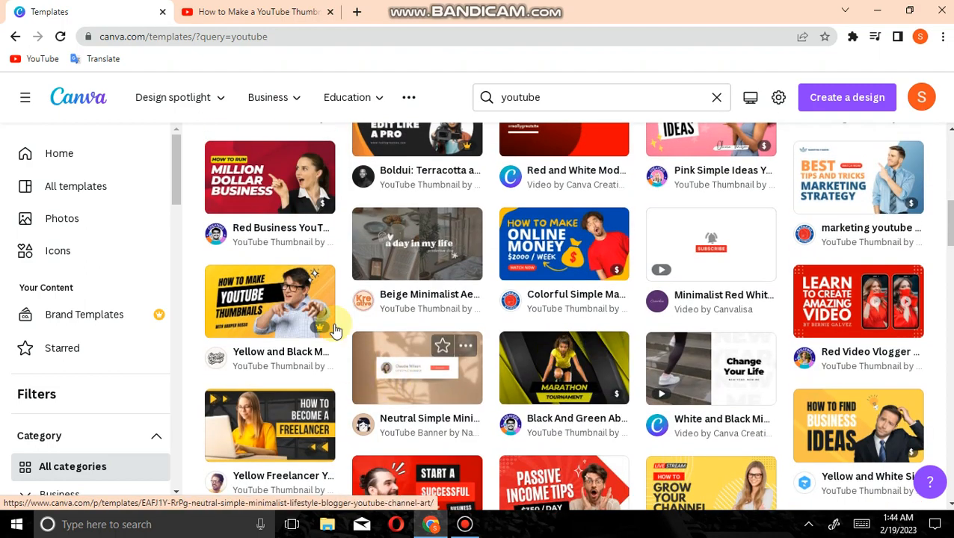
{"action": "mouse_move", "coordinate": [322, 329]}
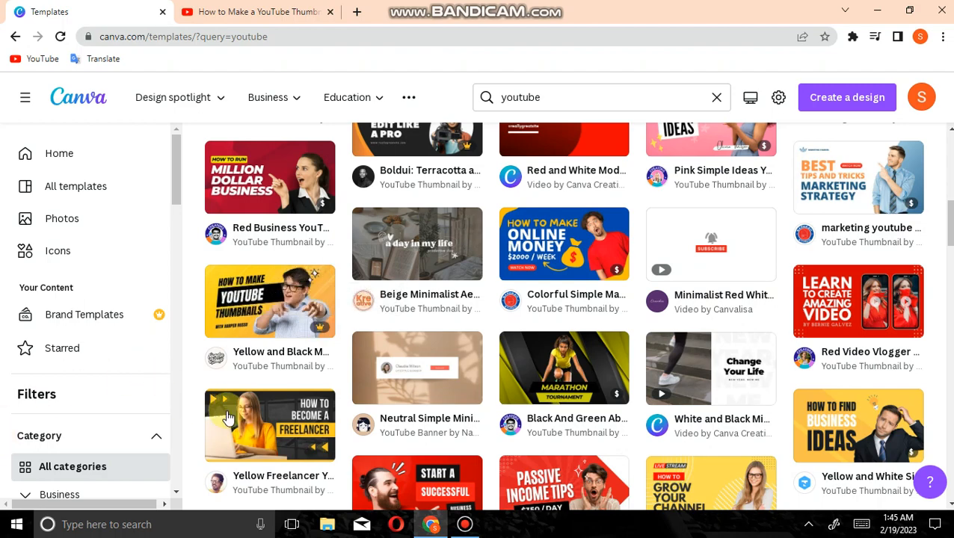
{"action": "scroll", "coordinate": [289, 366], "scroll_direction": "down", "scroll_amount": 1}
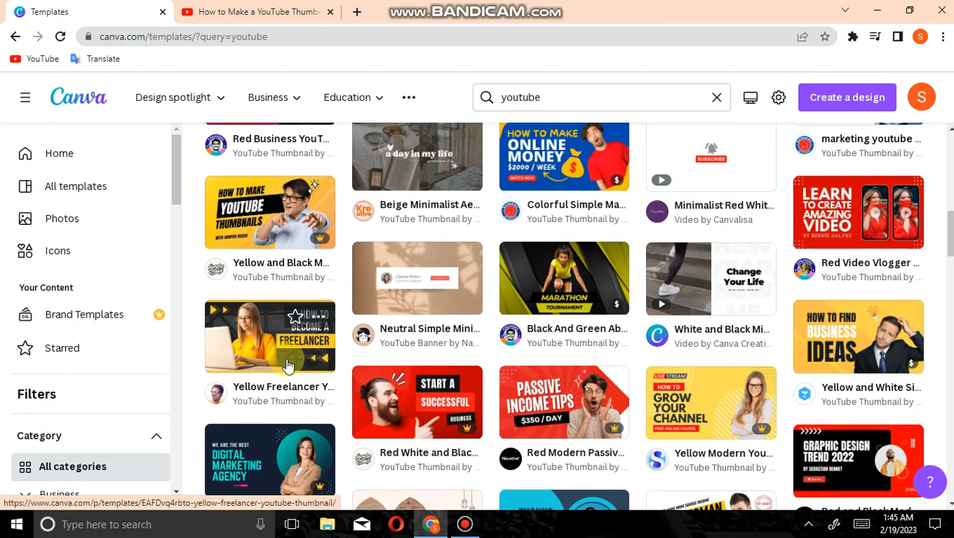
{"action": "left_click", "coordinate": [288, 366]}
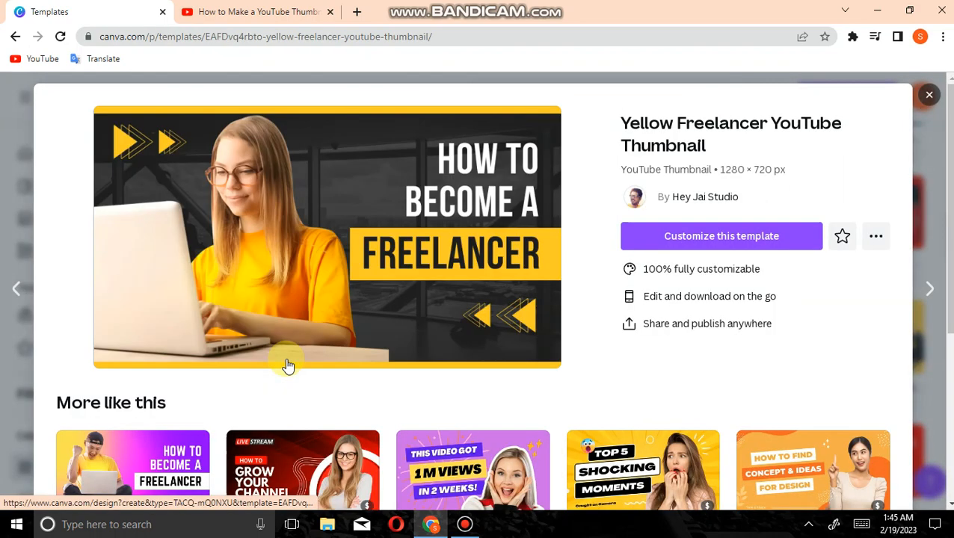
{"action": "left_click", "coordinate": [709, 236]}
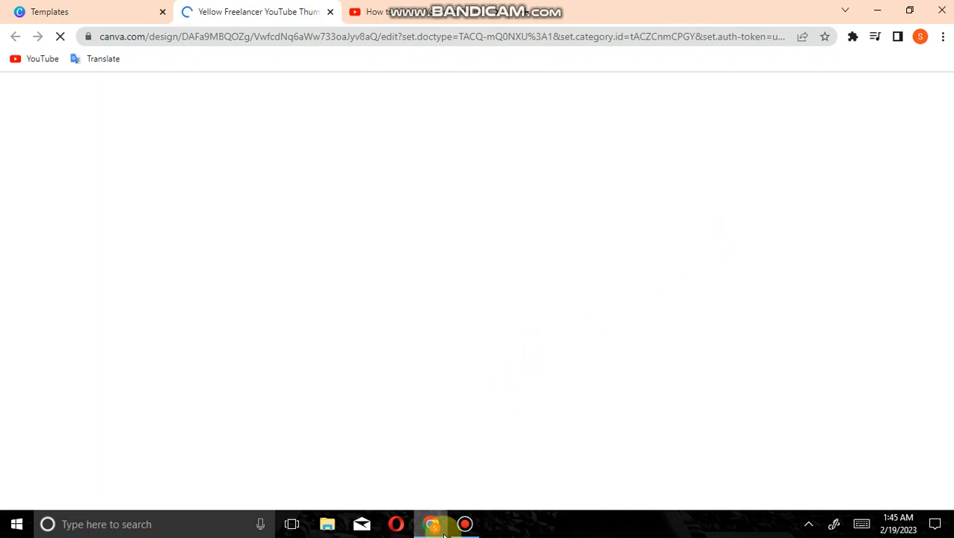
{"action": "left_click", "coordinate": [464, 524]}
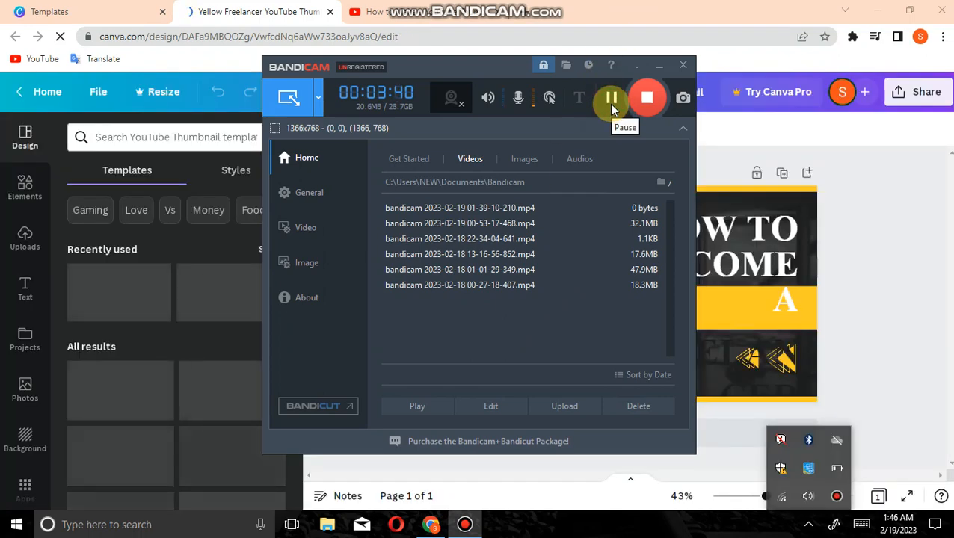
{"action": "left_click", "coordinate": [658, 66]}
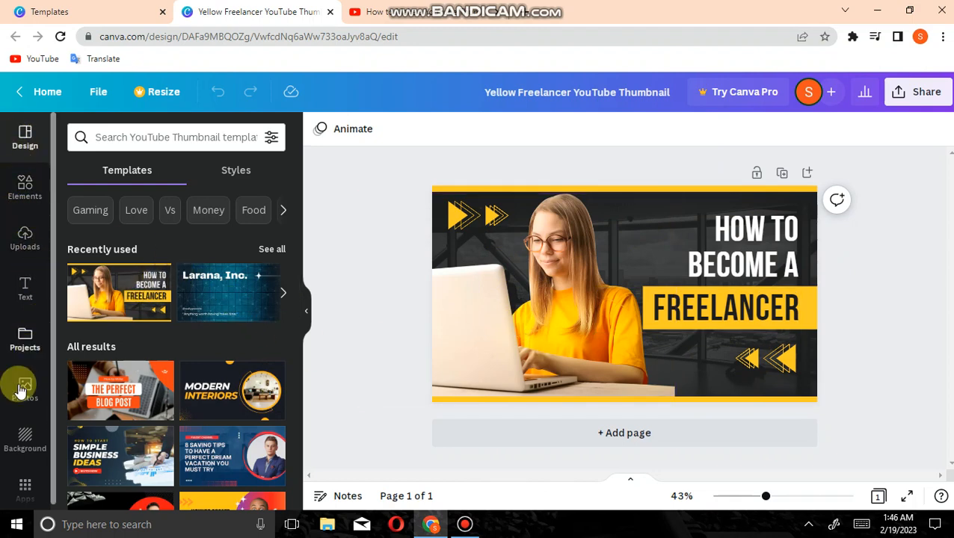
Delete the photo of the woman with the laptop from the thumbnail
{"action": "scroll", "coordinate": [19, 441], "scroll_direction": "down", "scroll_amount": 1}
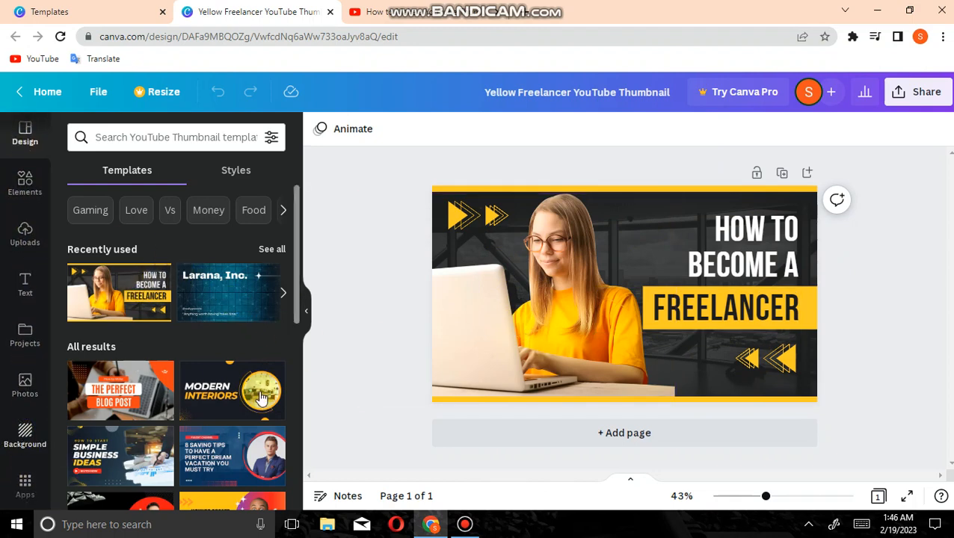
{"action": "left_click", "coordinate": [543, 299]}
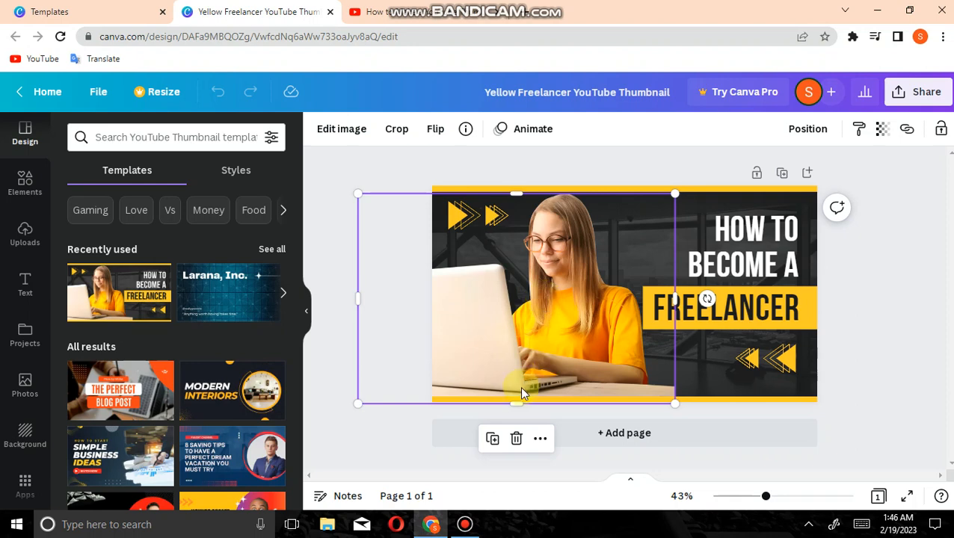
{"action": "left_click", "coordinate": [516, 440]}
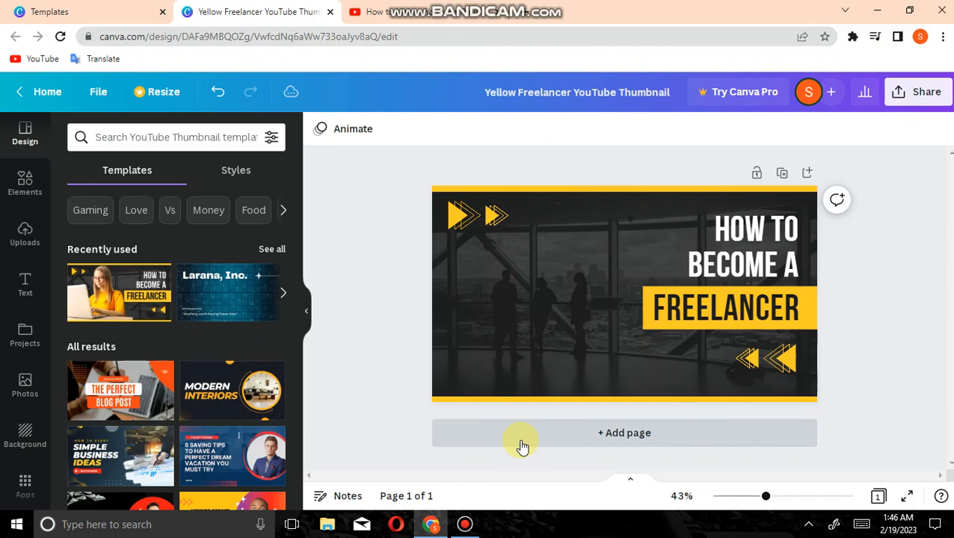
Move the FREELANCER text and its yellow banner to the thumbnail's middle, tilting the text to about -10° and the banner to match
{"action": "left_click", "coordinate": [712, 311]}
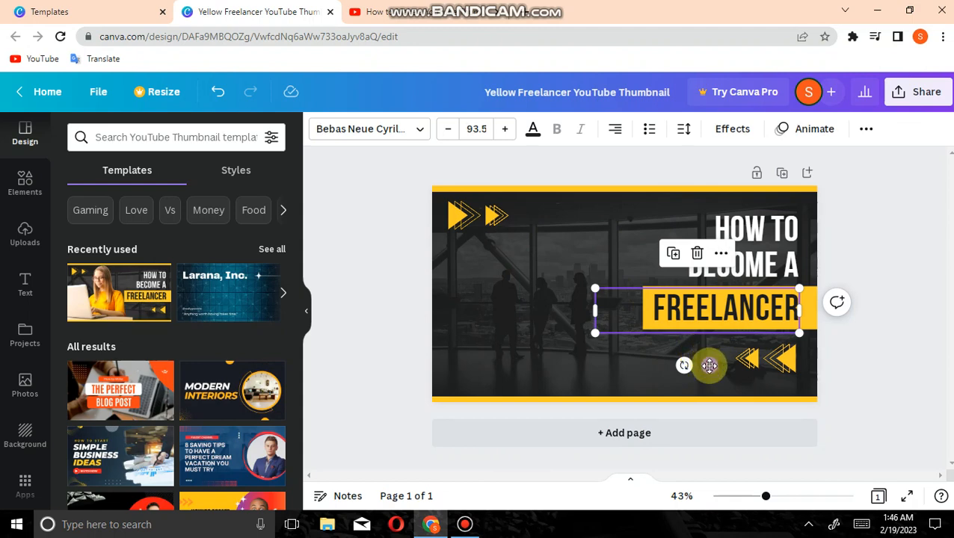
{"action": "left_click_drag", "start_coordinate": [711, 366], "coordinate": [549, 395]}
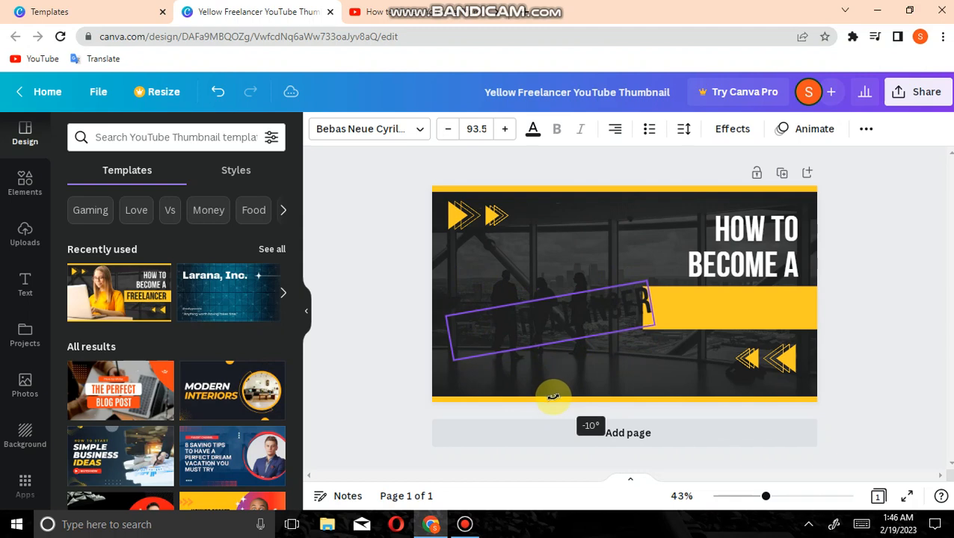
{"action": "left_click", "coordinate": [742, 321]}
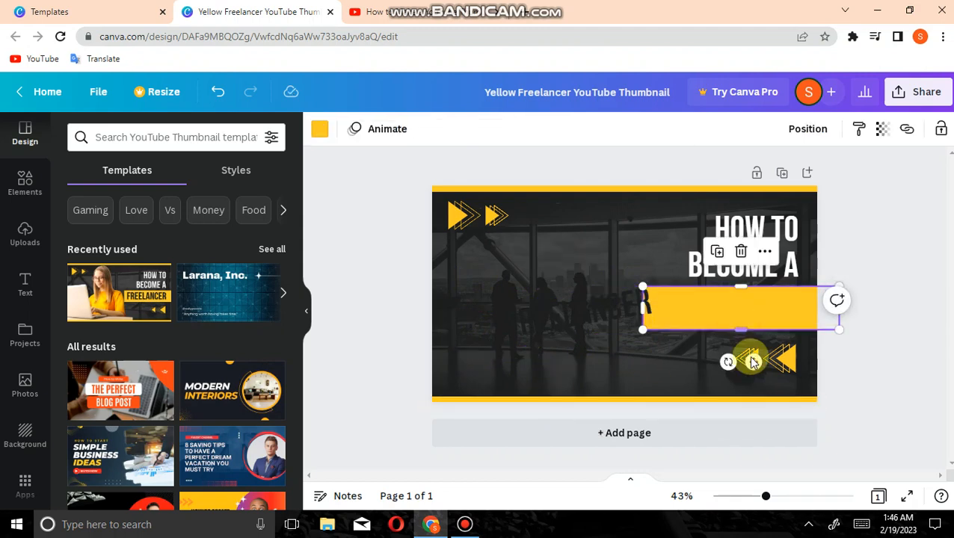
{"action": "left_click_drag", "start_coordinate": [753, 362], "coordinate": [602, 363]}
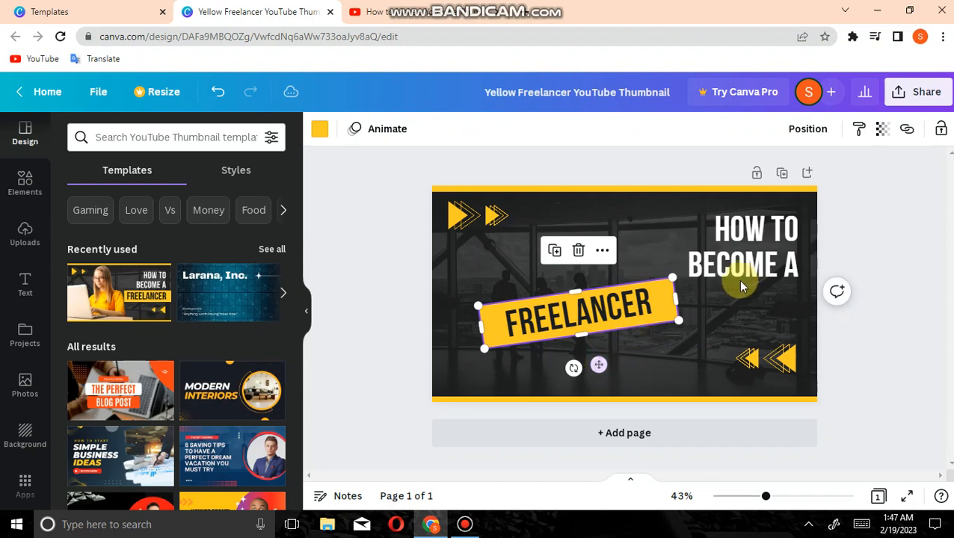
Move the "HOW TO BECOME A" heading to the upper left part of the thumbnail and change its text to "HOW TO USE"
{"action": "left_click_drag", "start_coordinate": [743, 265], "coordinate": [569, 255]}
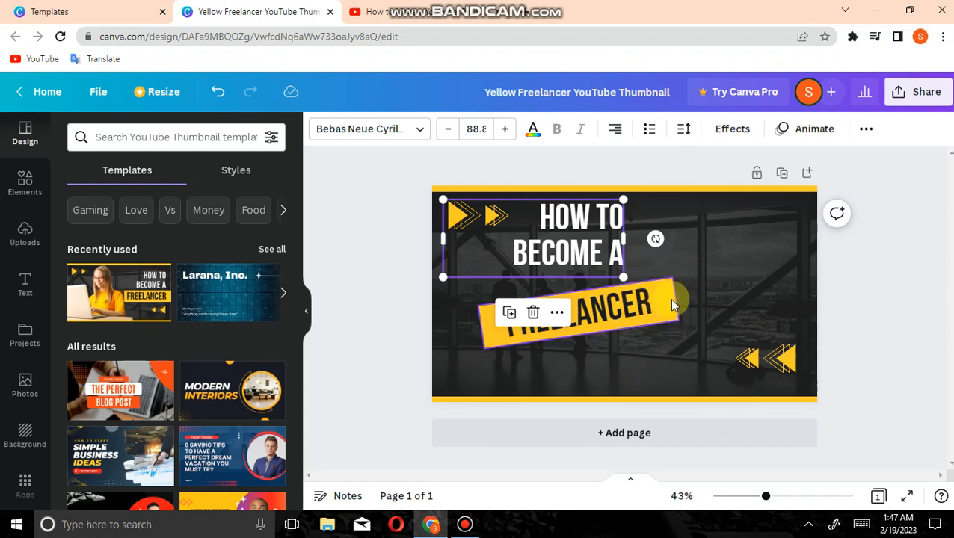
{"action": "double_click", "coordinate": [575, 238]}
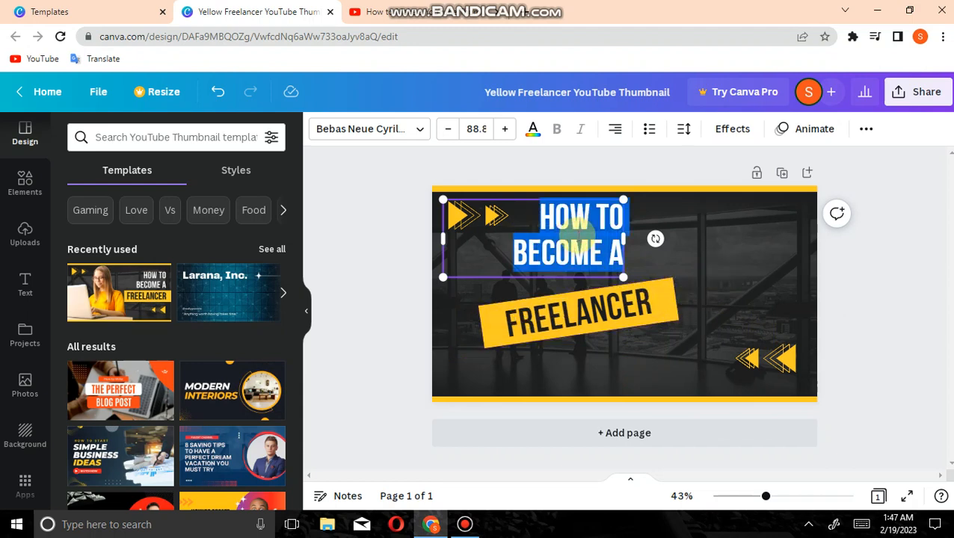
{"action": "key", "text": "BackSpace"}
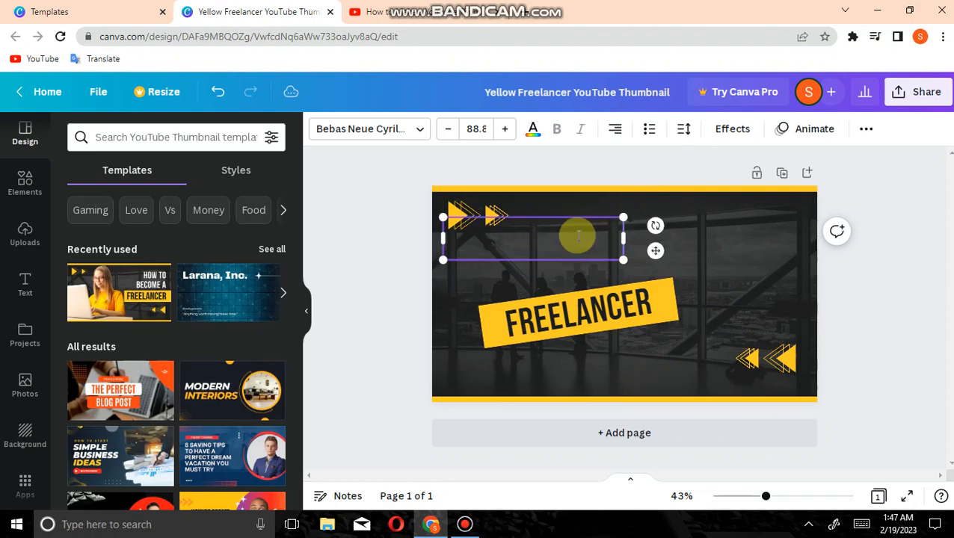
{"action": "type", "text": "HOW"}
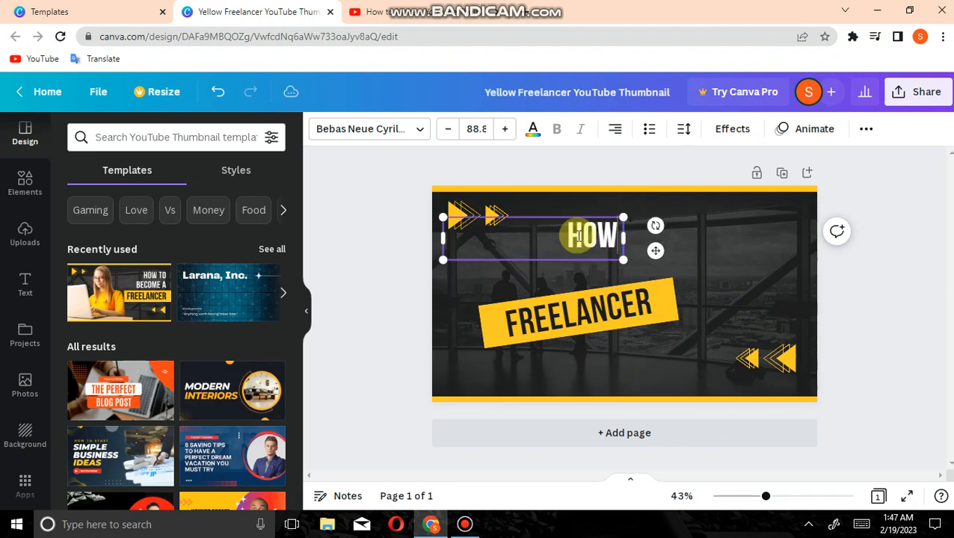
{"action": "type", "text": " TP"}
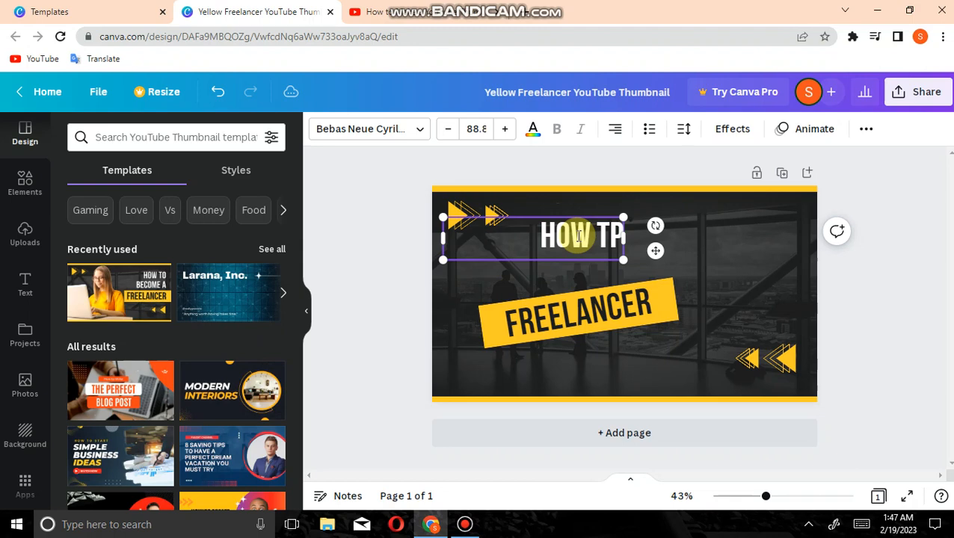
{"action": "key", "text": "BackSpace"}
{"action": "type", "text": "O"}
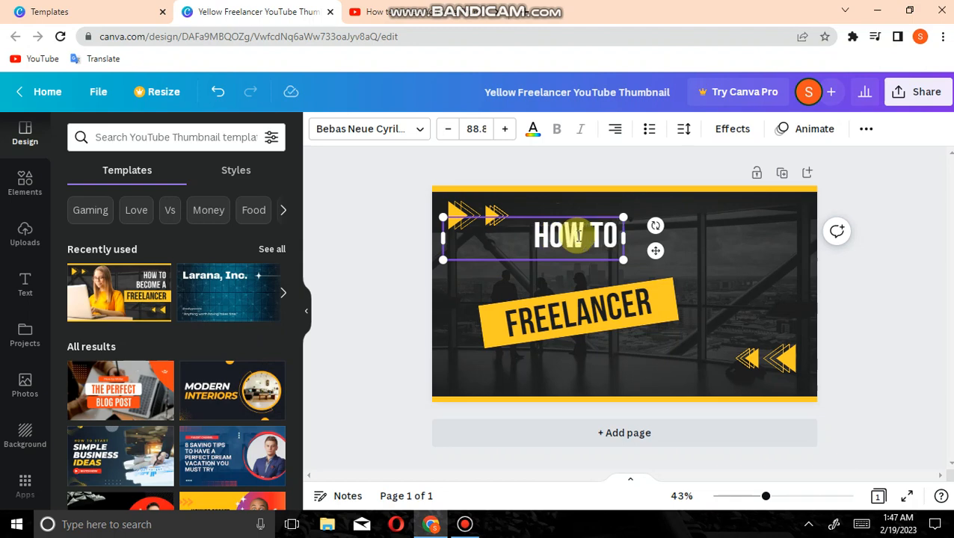
{"action": "type", "text": " USE"}
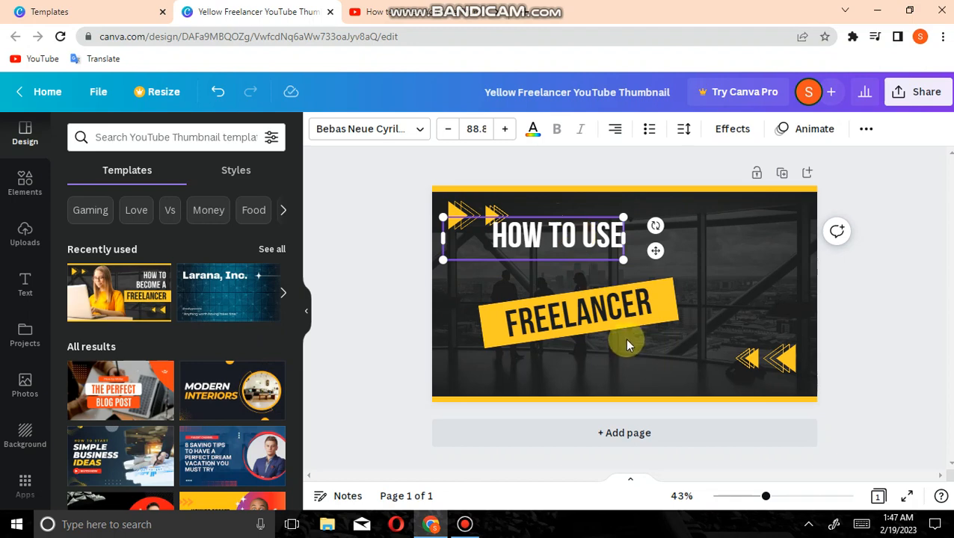
Replace the FREELANCER text with a new text box reading "TUBE BUDDY WEBSITE"
{"action": "left_click", "coordinate": [622, 317]}
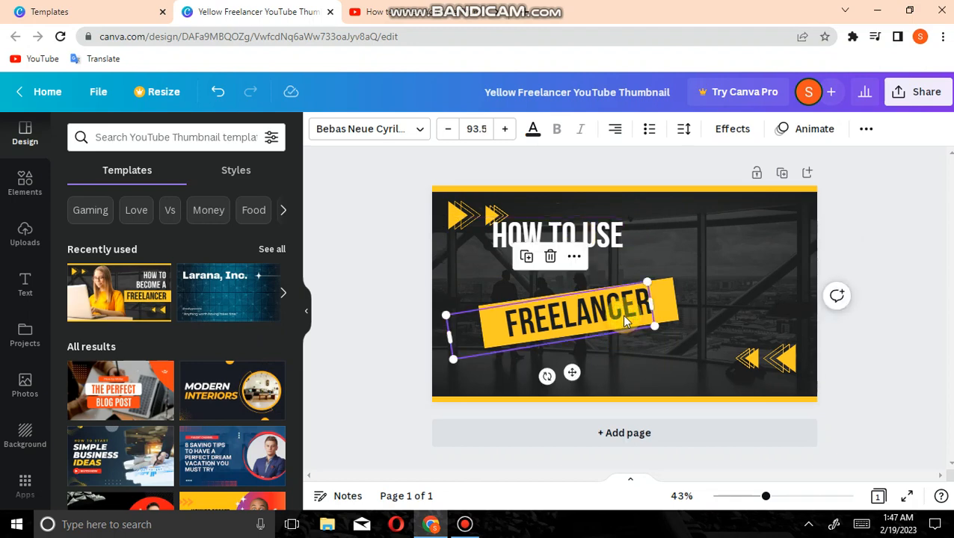
{"action": "key", "text": "Delete"}
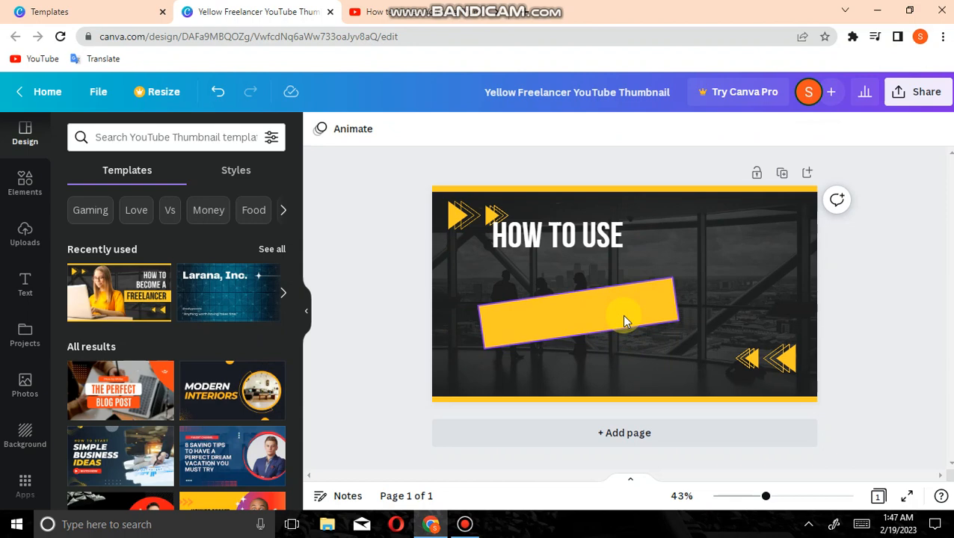
{"action": "key", "text": "t"}
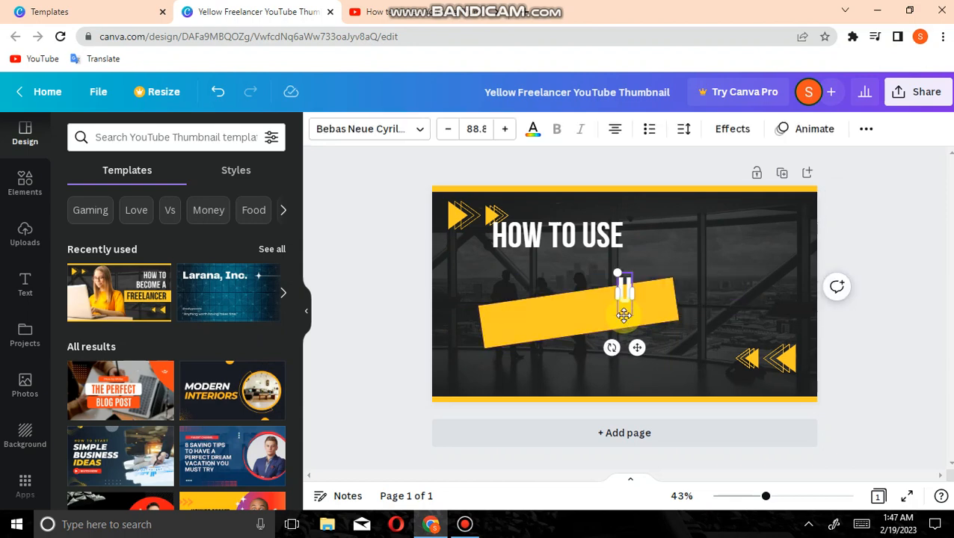
{"action": "key", "text": "BackSpace"}
{"action": "type", "text": "TU"}
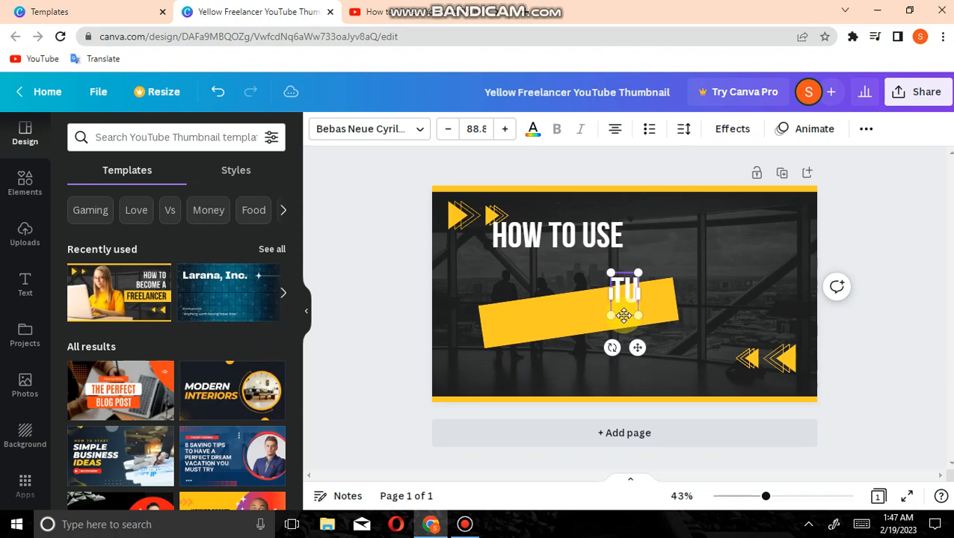
{"action": "type", "text": "BE B"}
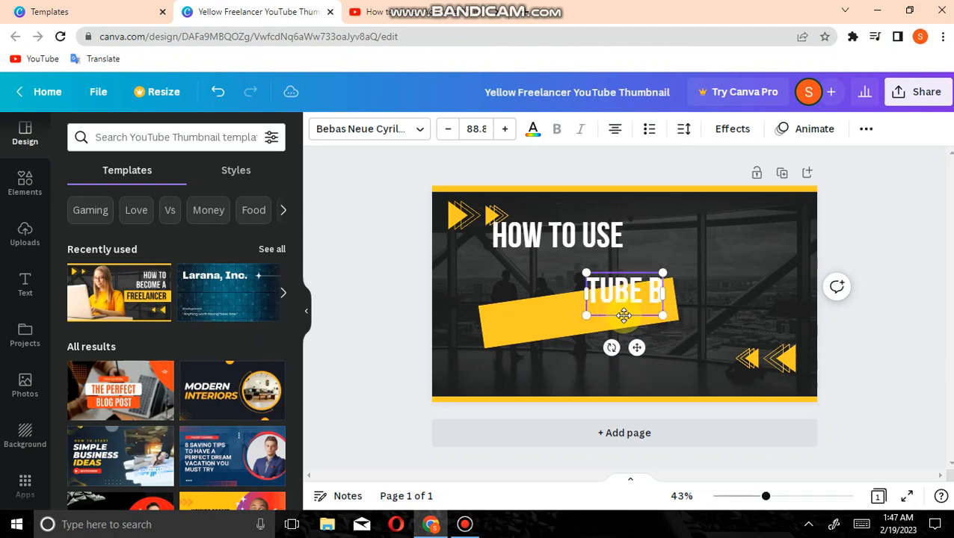
{"action": "type", "text": "UDDY"}
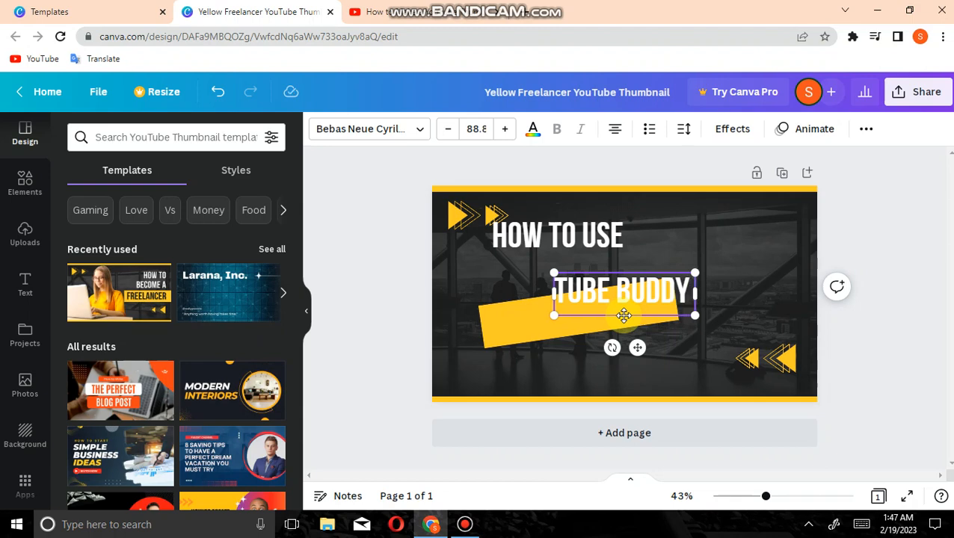
{"action": "type", "text": "WEBS"}
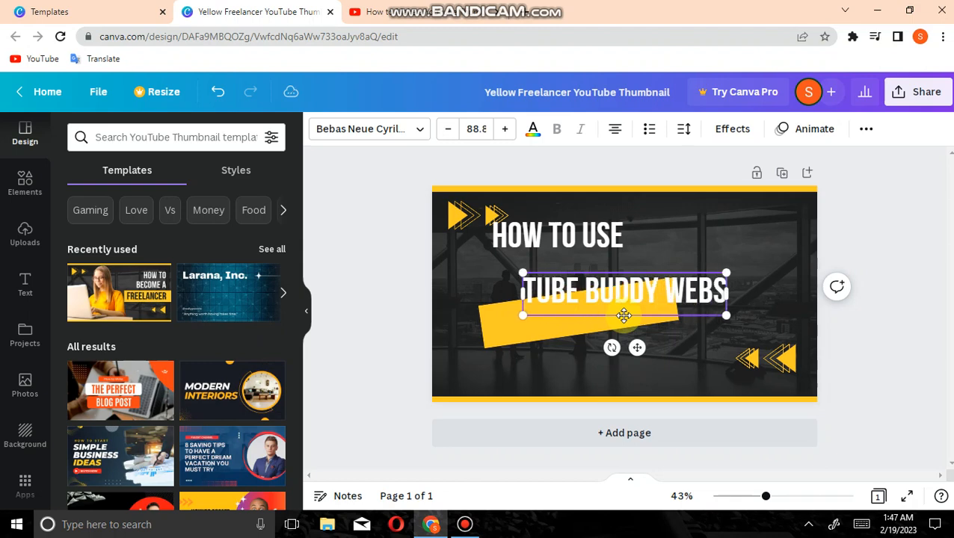
{"action": "type", "text": "ITE"}
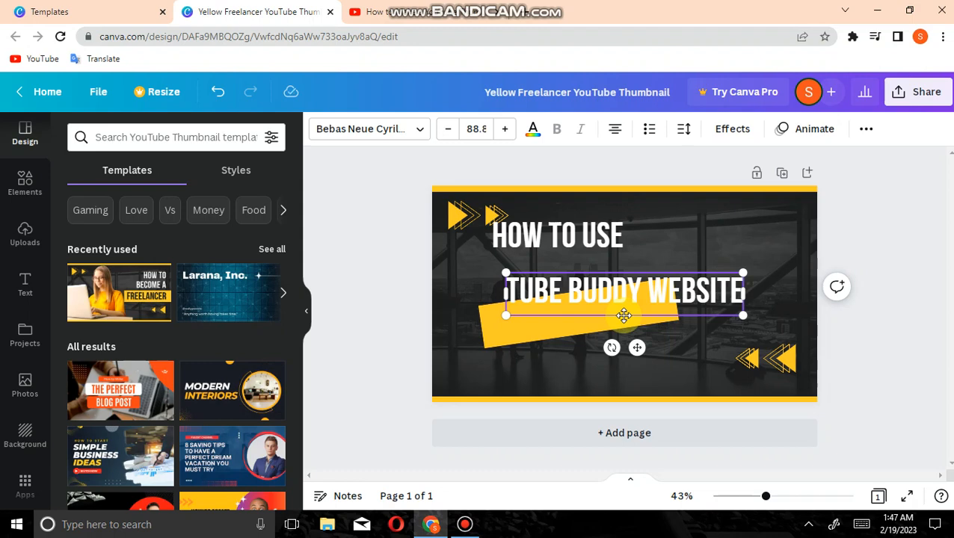
{"action": "left_click", "coordinate": [666, 382]}
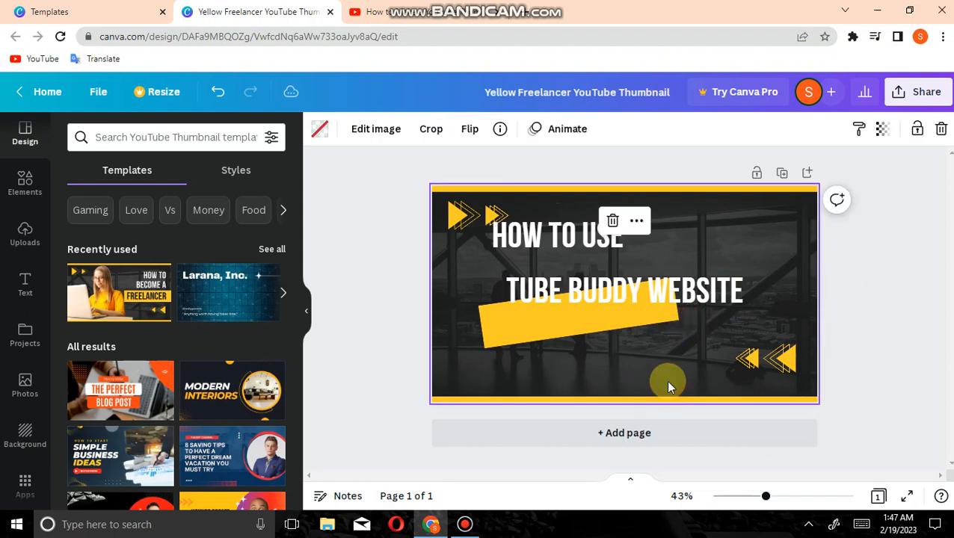
Tilt the "TUBE BUDDY WEBSITE" text to match the yellow banner's slope and place it over the banner
{"action": "left_click", "coordinate": [632, 296]}
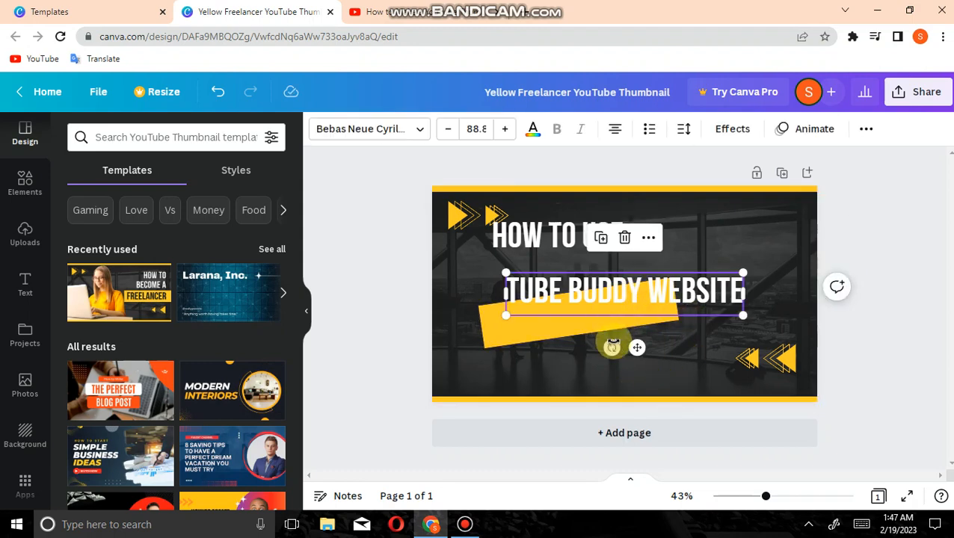
{"action": "left_click_drag", "start_coordinate": [613, 345], "coordinate": [607, 367]}
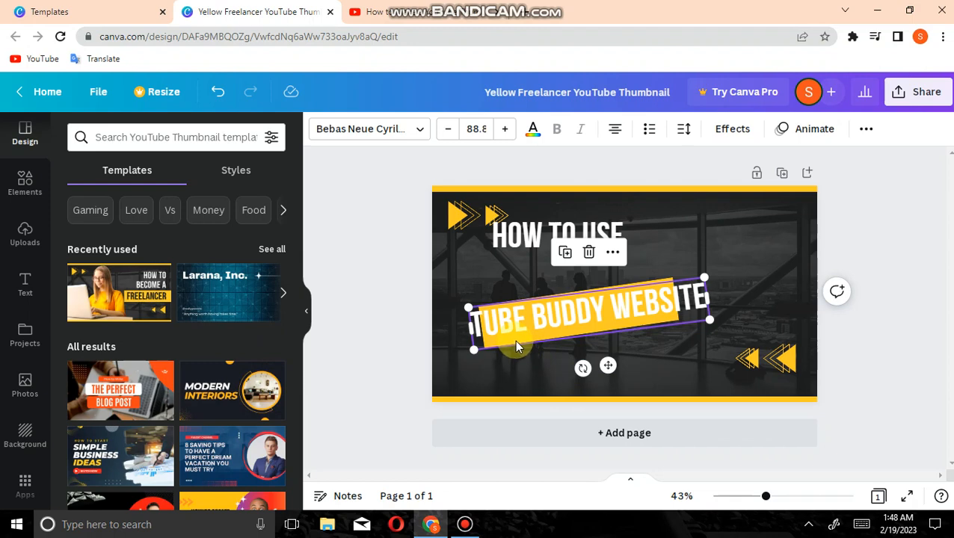
{"action": "left_click", "coordinate": [587, 362]}
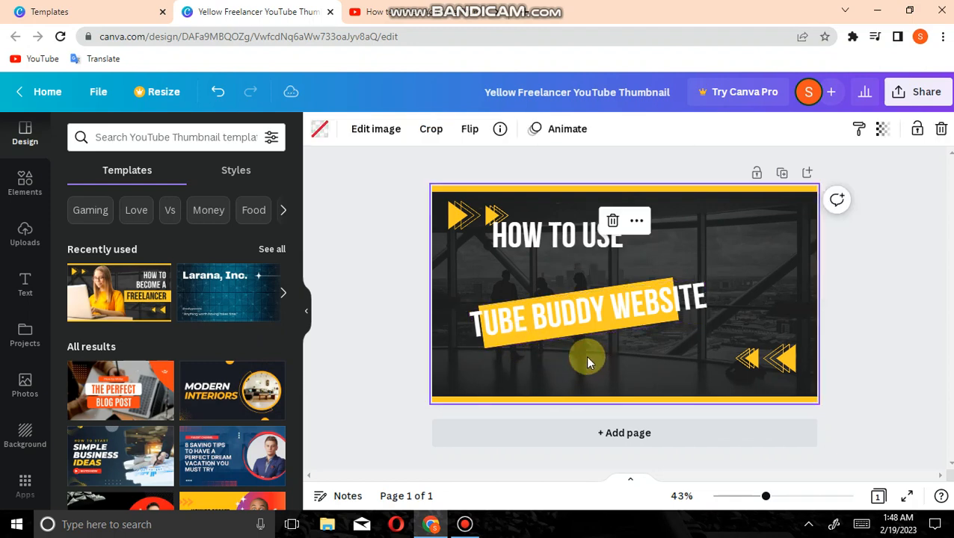
{"action": "left_click", "coordinate": [543, 337]}
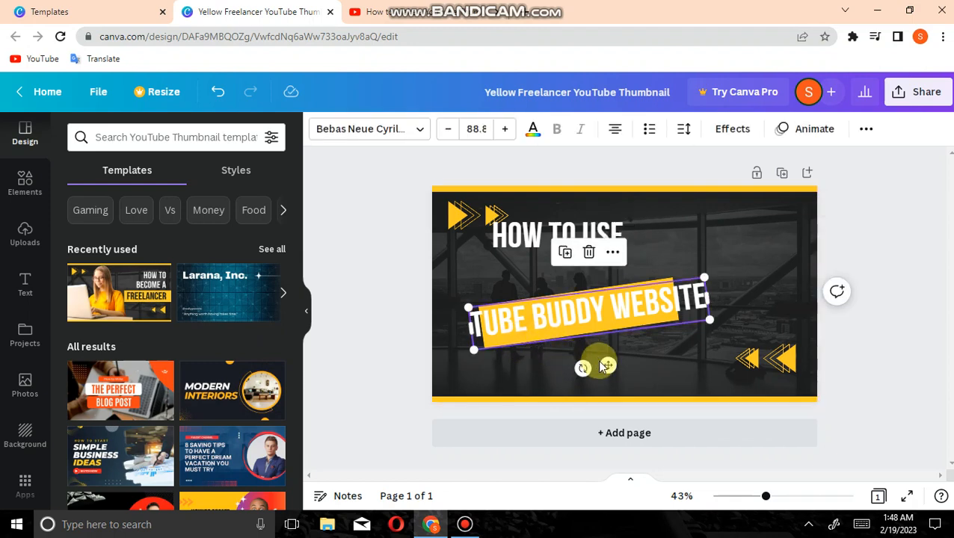
Enlarge the yellow banner and shift it behind the "TUBE BUDDY WEBSITE" text so both start at the same edge
{"action": "mouse_move", "coordinate": [602, 365]}
{"action": "left_mouse_down"}
{"action": "mouse_move", "coordinate": [620, 373]}
{"action": "mouse_move", "coordinate": [591, 367]}
{"action": "left_mouse_up"}
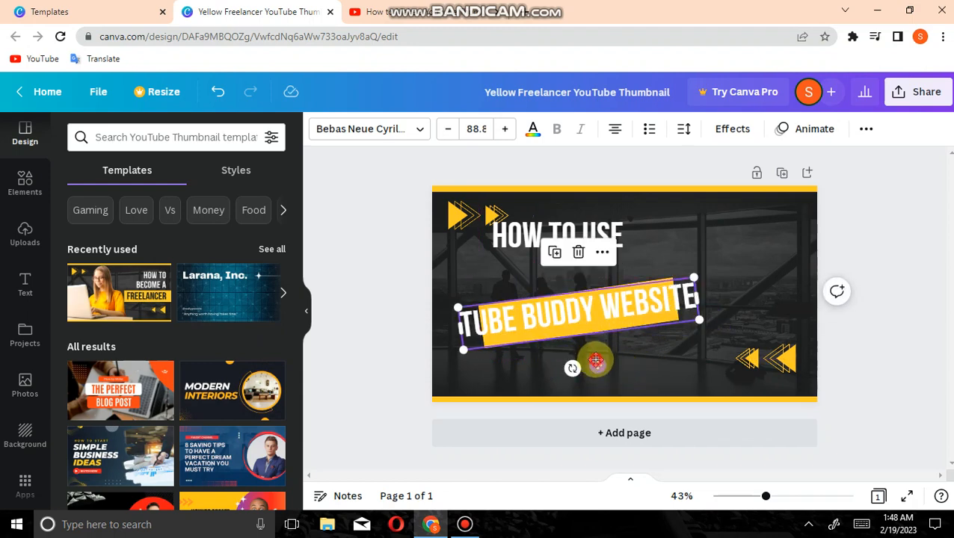
{"action": "left_click", "coordinate": [537, 338]}
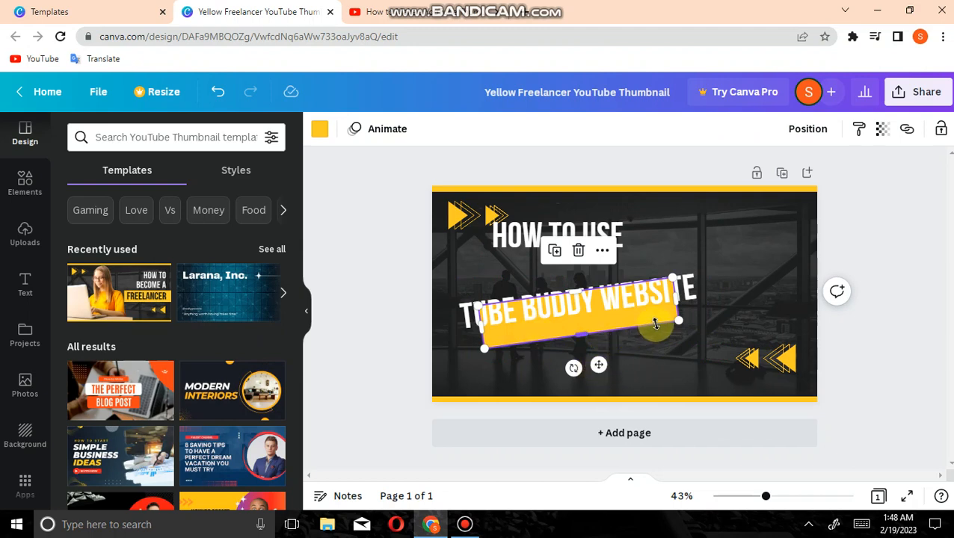
{"action": "left_click_drag", "start_coordinate": [678, 319], "coordinate": [711, 321]}
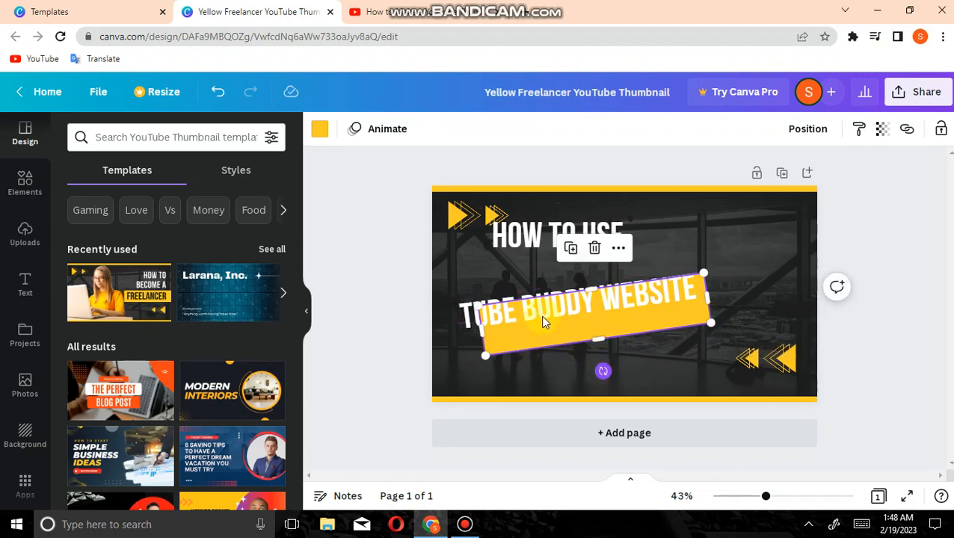
{"action": "mouse_move", "coordinate": [526, 336]}
{"action": "left_mouse_down"}
{"action": "mouse_move", "coordinate": [505, 332]}
{"action": "mouse_move", "coordinate": [527, 330]}
{"action": "left_mouse_up"}
{"action": "left_click", "coordinate": [522, 322]}
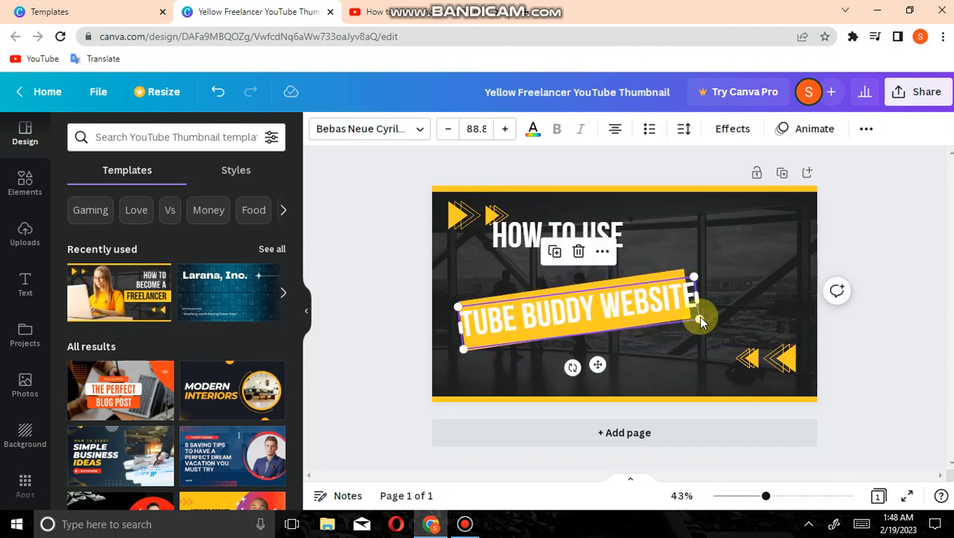
Stretch the yellow banner past the end of "TUBE BUDDY WEBSITE" and center the text within it
{"action": "left_click", "coordinate": [686, 336]}
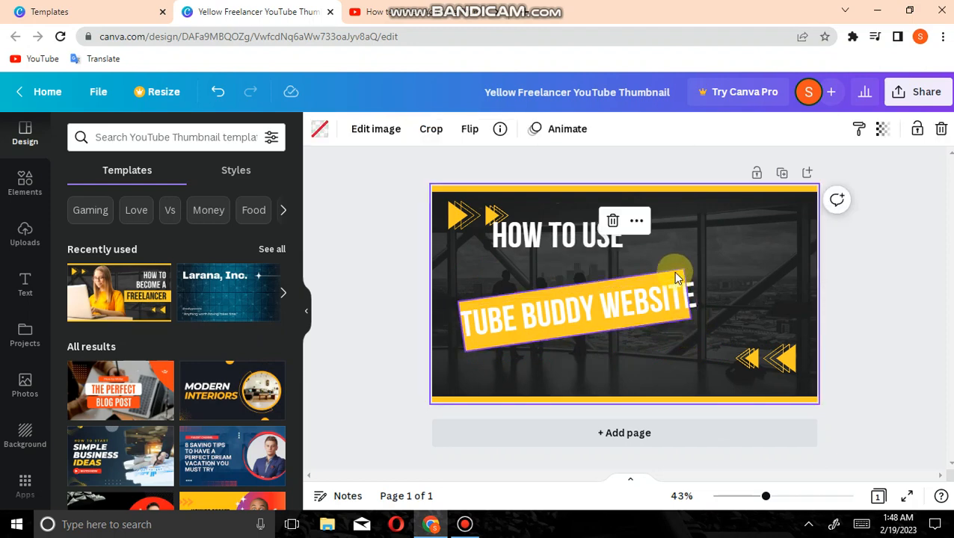
{"action": "left_click", "coordinate": [677, 278]}
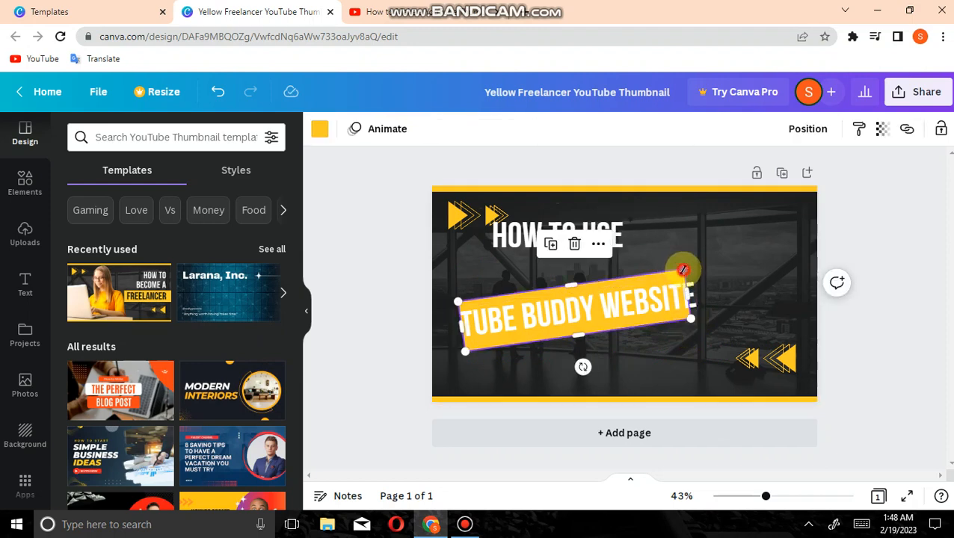
{"action": "left_click_drag", "start_coordinate": [688, 264], "coordinate": [697, 260]}
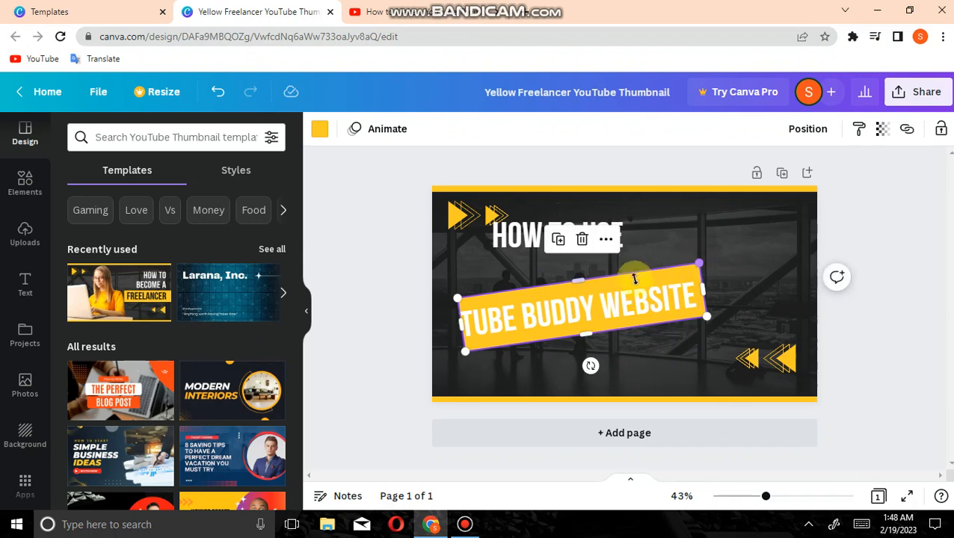
{"action": "left_click", "coordinate": [613, 305]}
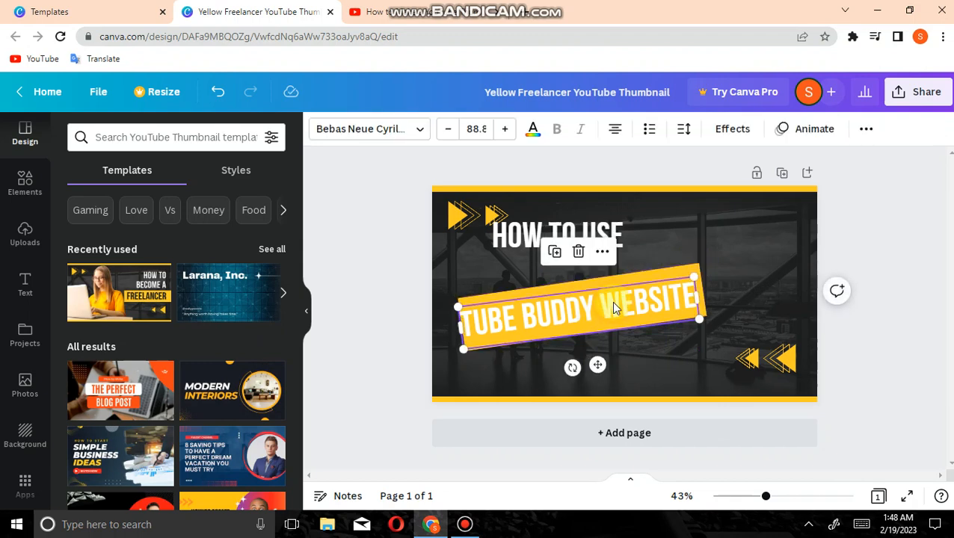
{"action": "left_click_drag", "start_coordinate": [613, 305], "coordinate": [615, 294]}
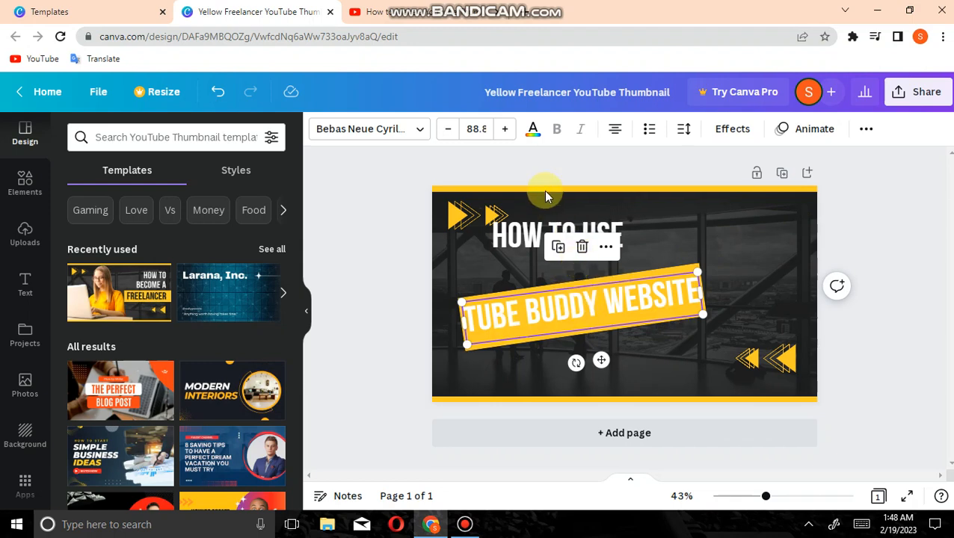
Change the color of the "TUBE BUDDY WEBSITE" text to the dark photo color #1e1e1e
{"action": "left_click", "coordinate": [535, 129]}
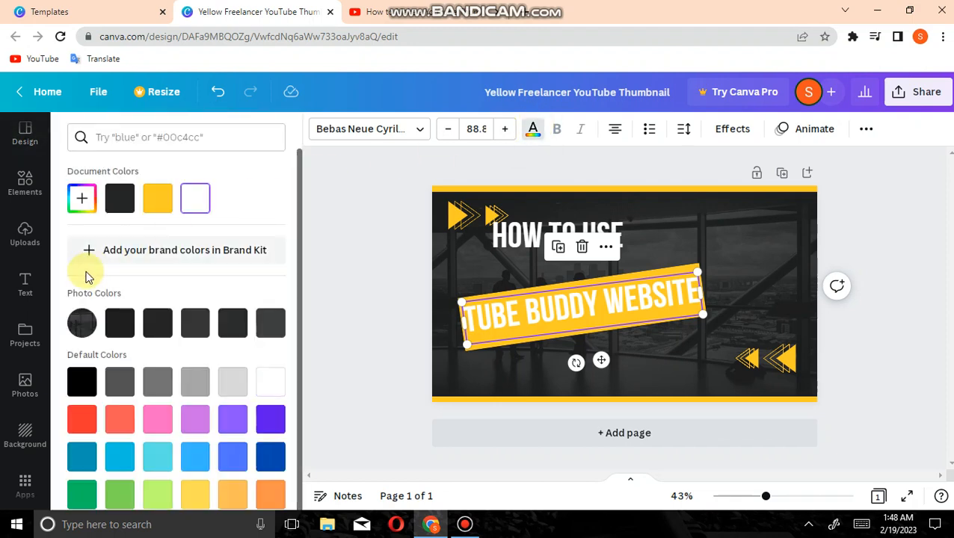
{"action": "left_click", "coordinate": [124, 336]}
{"action": "left_click", "coordinate": [313, 331]}
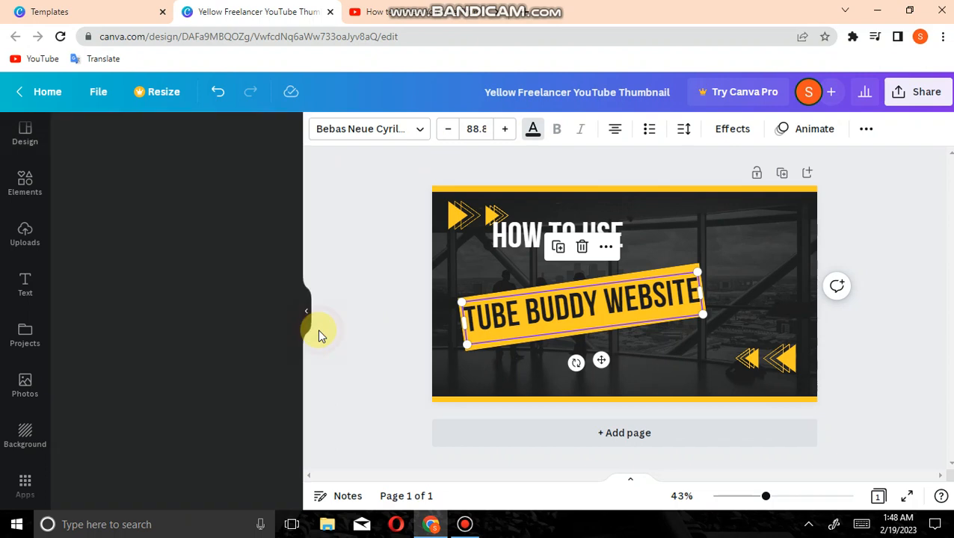
Tilt the "HOW TO USE" heading slightly clockwise, enlarge it to font size 107 and move it slightly up and to the right
{"action": "left_click", "coordinate": [531, 239]}
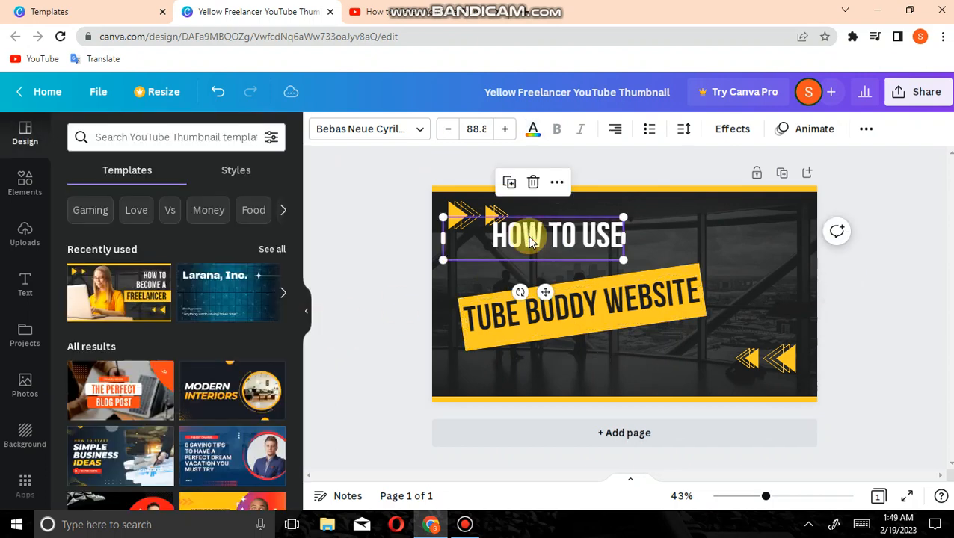
{"action": "mouse_move", "coordinate": [520, 292]}
{"action": "left_mouse_down"}
{"action": "mouse_move", "coordinate": [514, 270]}
{"action": "mouse_move", "coordinate": [513, 284]}
{"action": "left_mouse_up"}
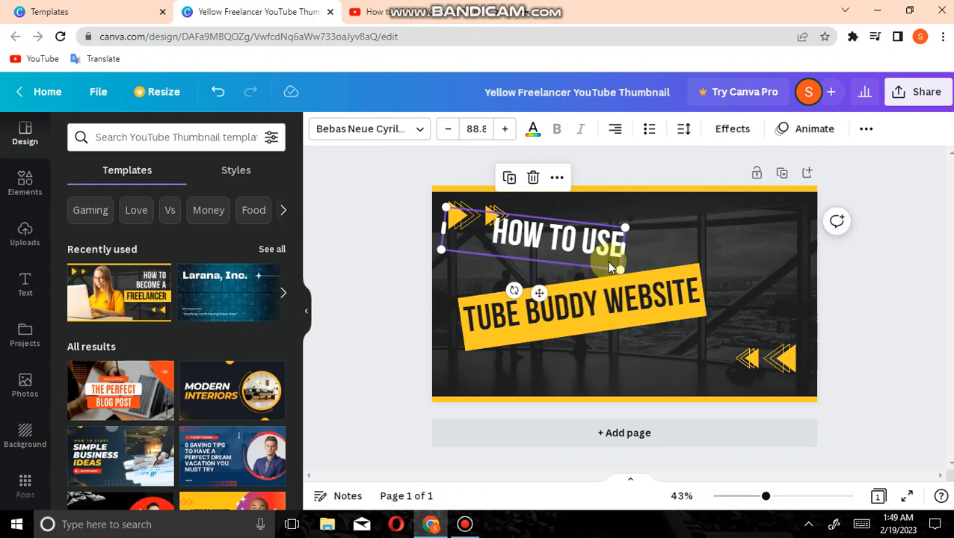
{"action": "left_click_drag", "start_coordinate": [616, 267], "coordinate": [655, 283]}
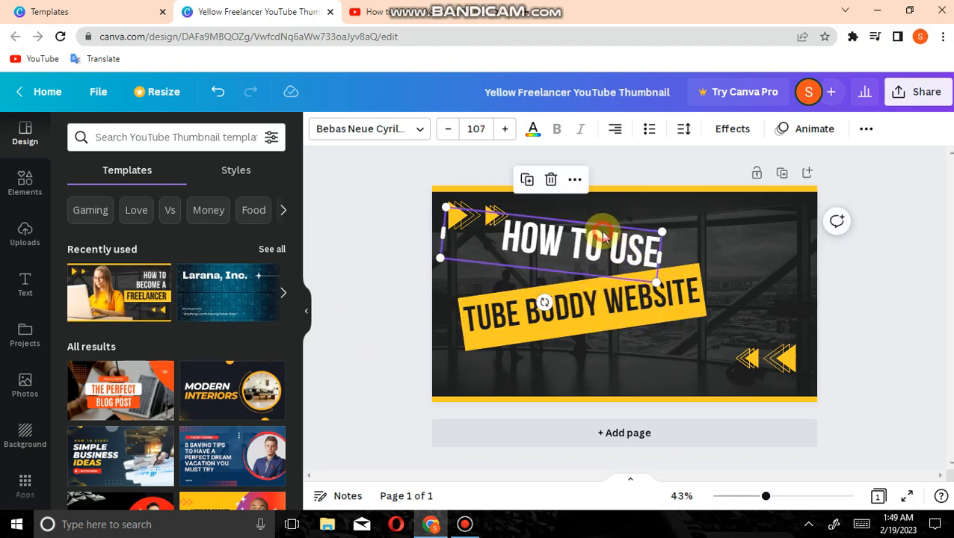
{"action": "mouse_move", "coordinate": [604, 228]}
{"action": "left_mouse_down"}
{"action": "mouse_move", "coordinate": [622, 207]}
{"action": "mouse_move", "coordinate": [615, 223]}
{"action": "left_mouse_up"}
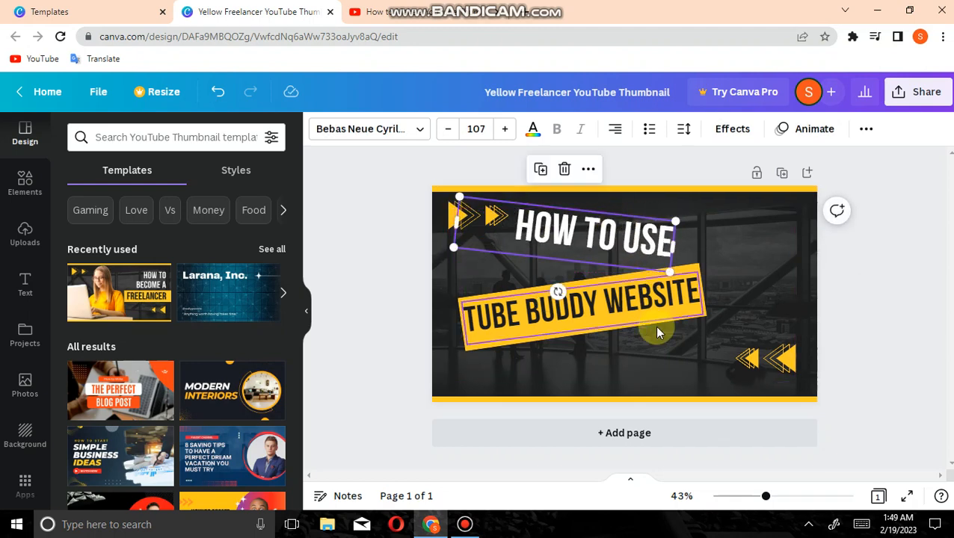
{"action": "left_click", "coordinate": [655, 331]}
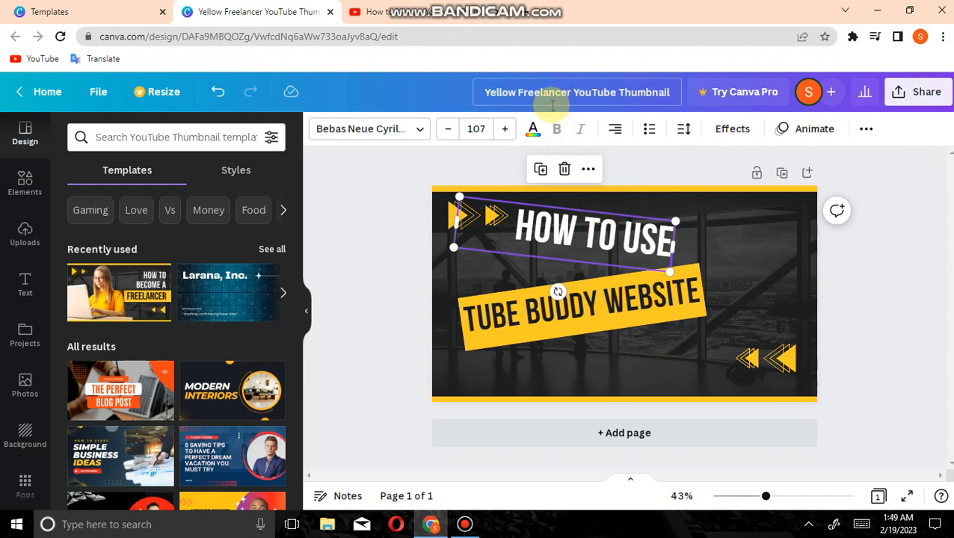
Try violet, yellow and black on the "HOW TO USE" heading, and settle on bright red as its text color
{"action": "left_click", "coordinate": [534, 131]}
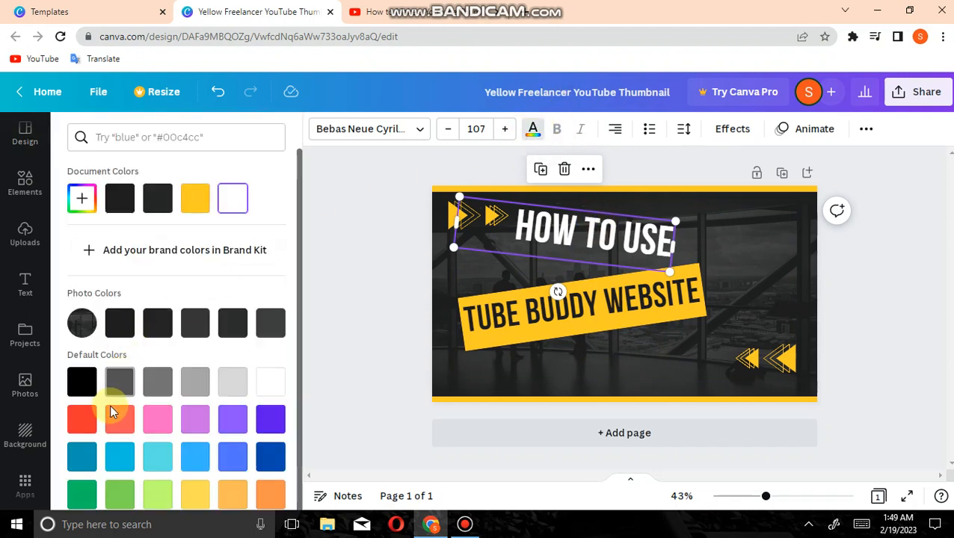
{"action": "left_click", "coordinate": [84, 417]}
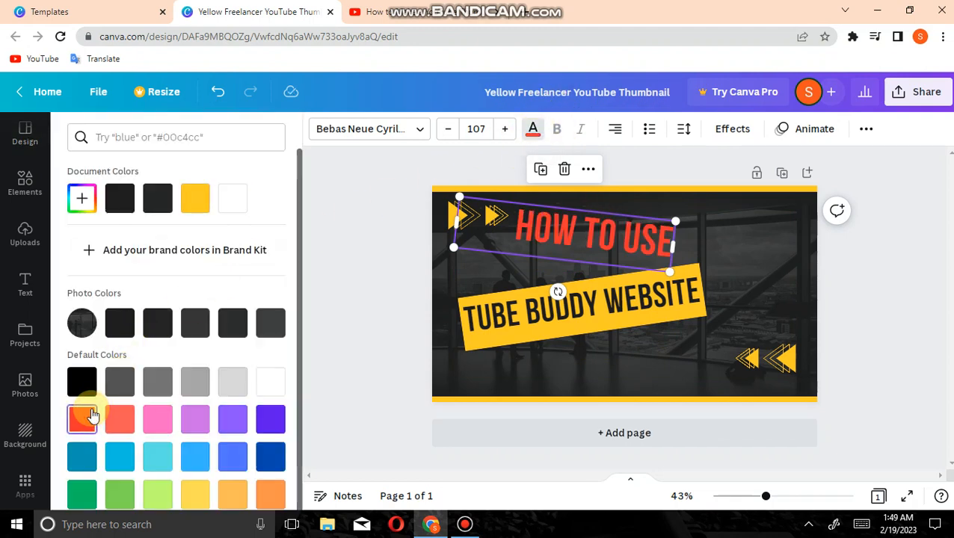
{"action": "scroll", "coordinate": [88, 417], "scroll_direction": "down", "scroll_amount": 1}
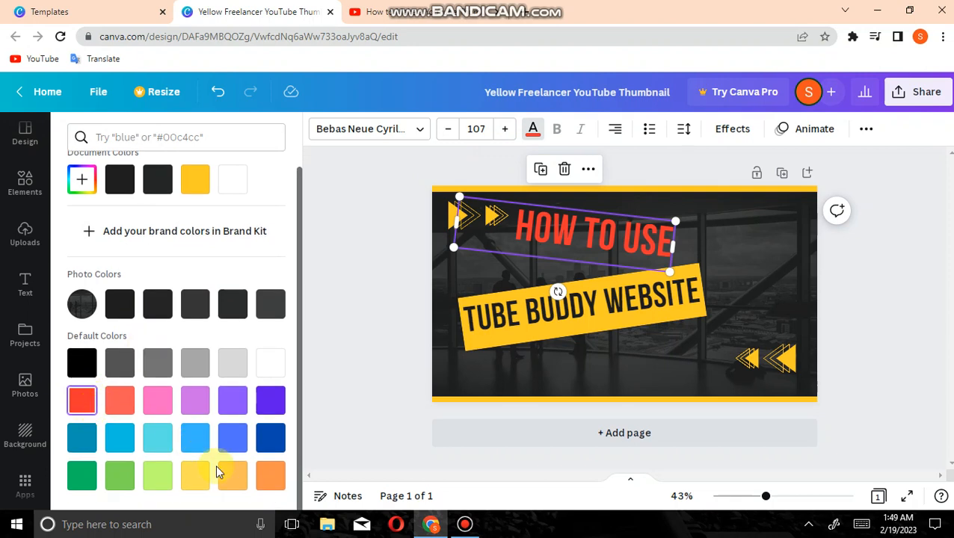
{"action": "left_click", "coordinate": [273, 402]}
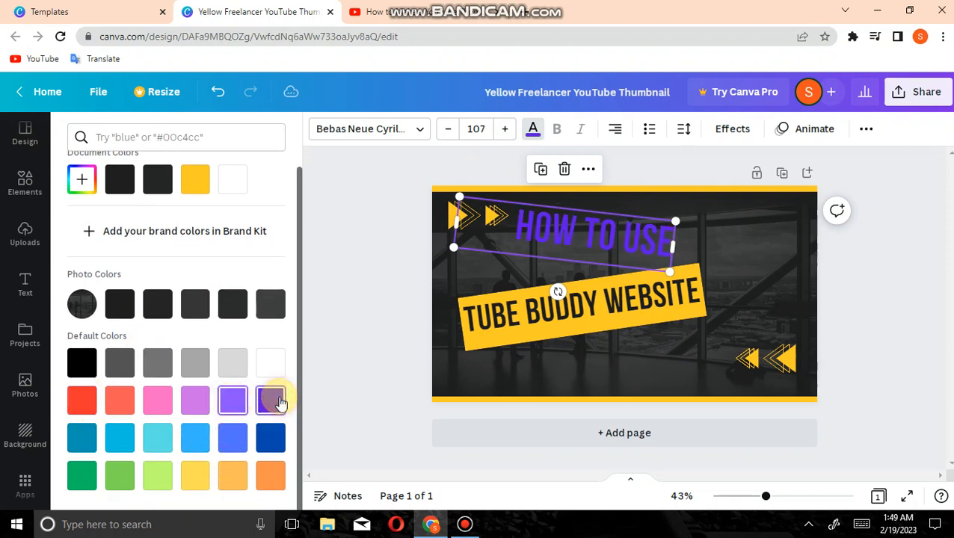
{"action": "left_click", "coordinate": [190, 478]}
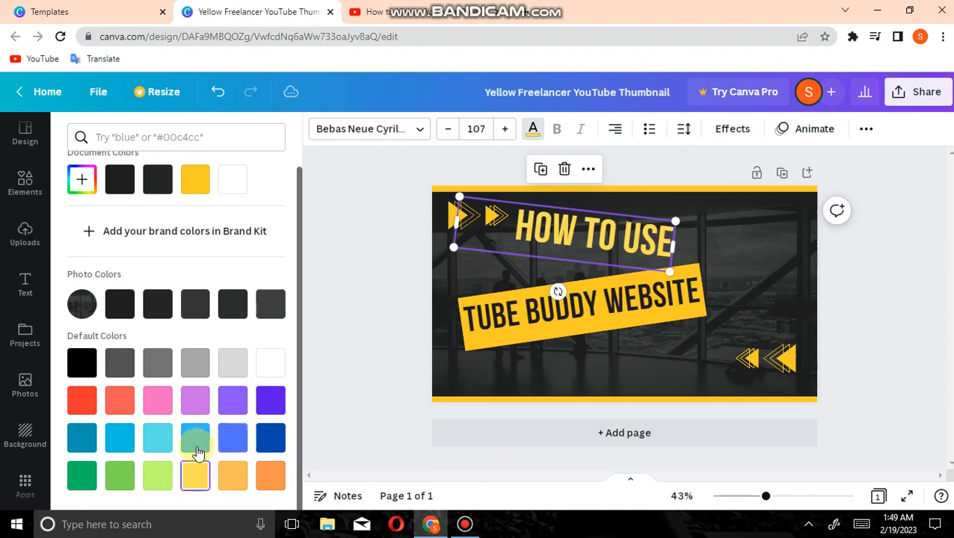
{"action": "left_click", "coordinate": [86, 364]}
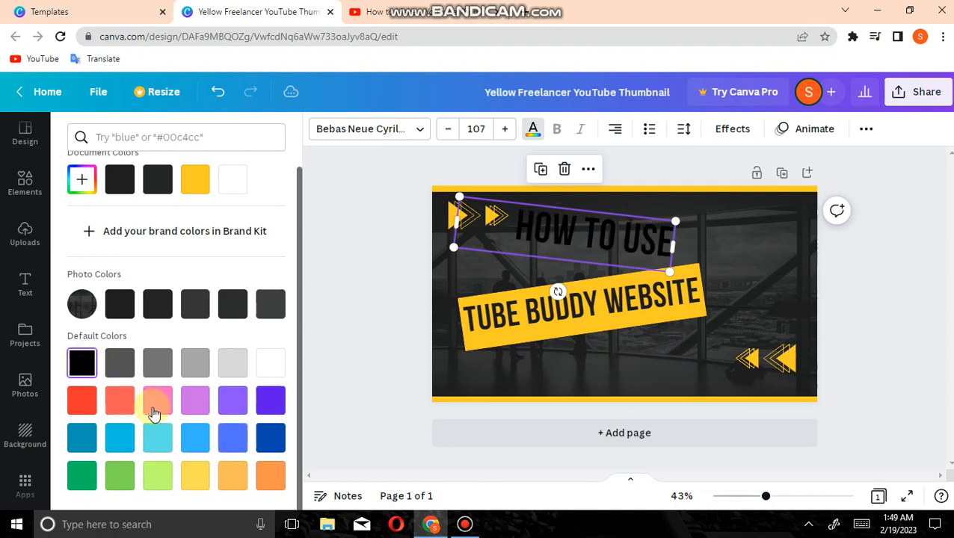
{"action": "left_click", "coordinate": [87, 408]}
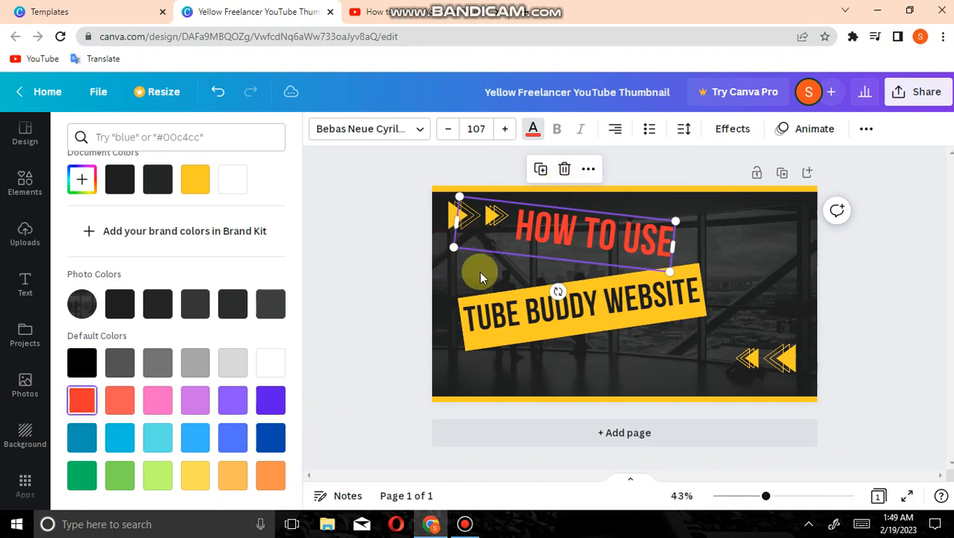
{"action": "left_click", "coordinate": [433, 238]}
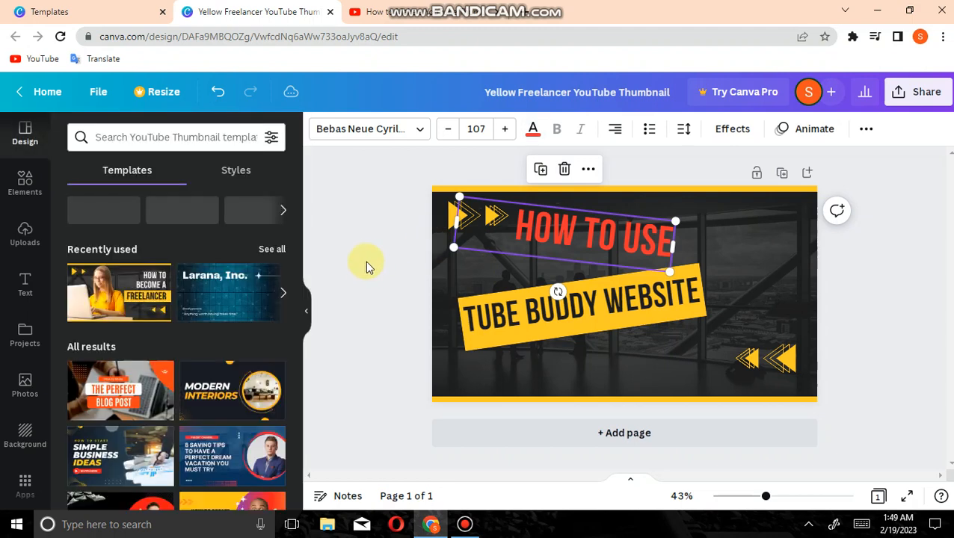
Start a search for "tu" in the elements library
{"action": "left_click", "coordinate": [31, 193]}
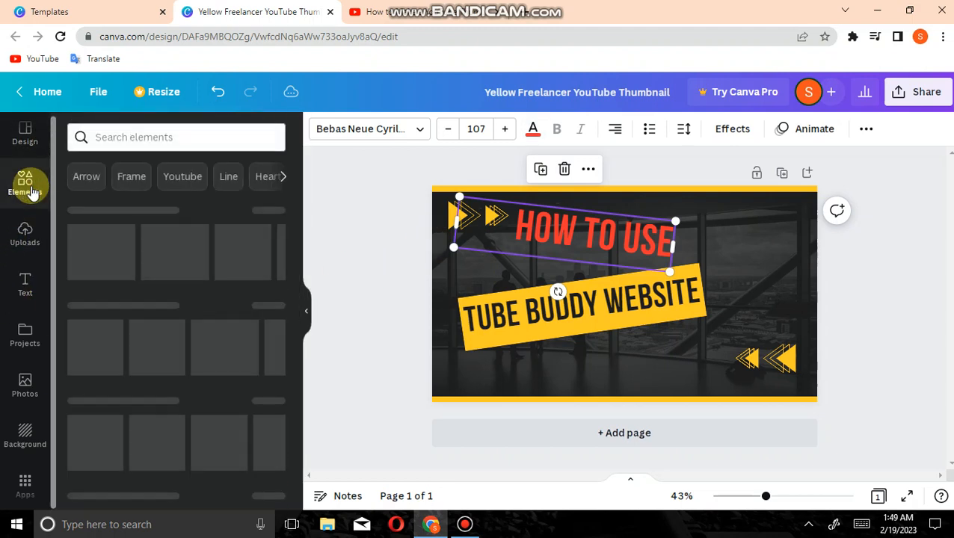
{"action": "left_click", "coordinate": [156, 133]}
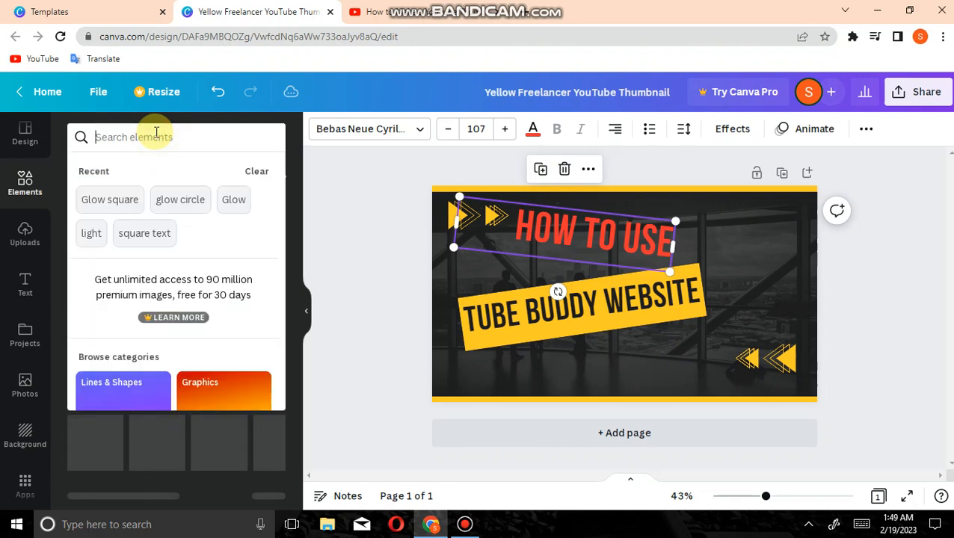
{"action": "type", "text": "tu"}
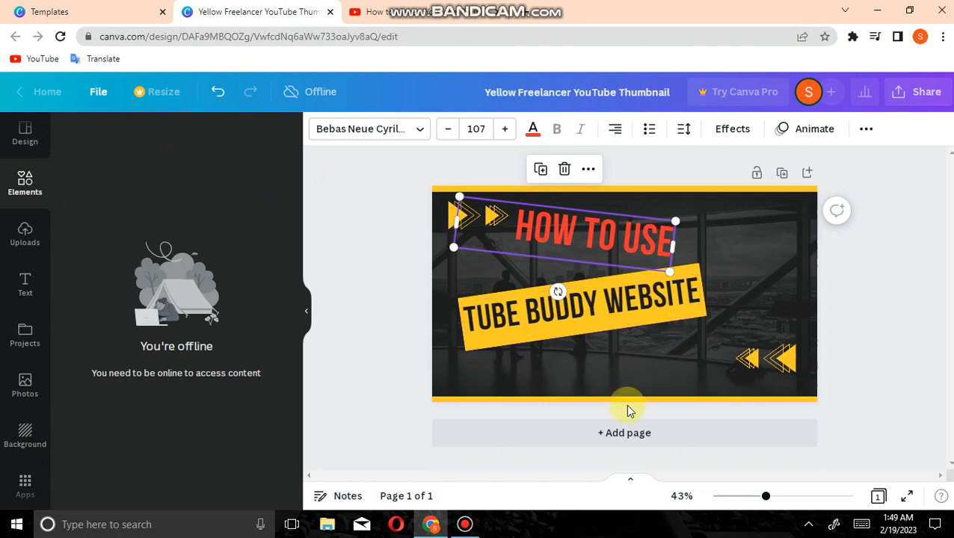
{"action": "left_click", "coordinate": [465, 524]}
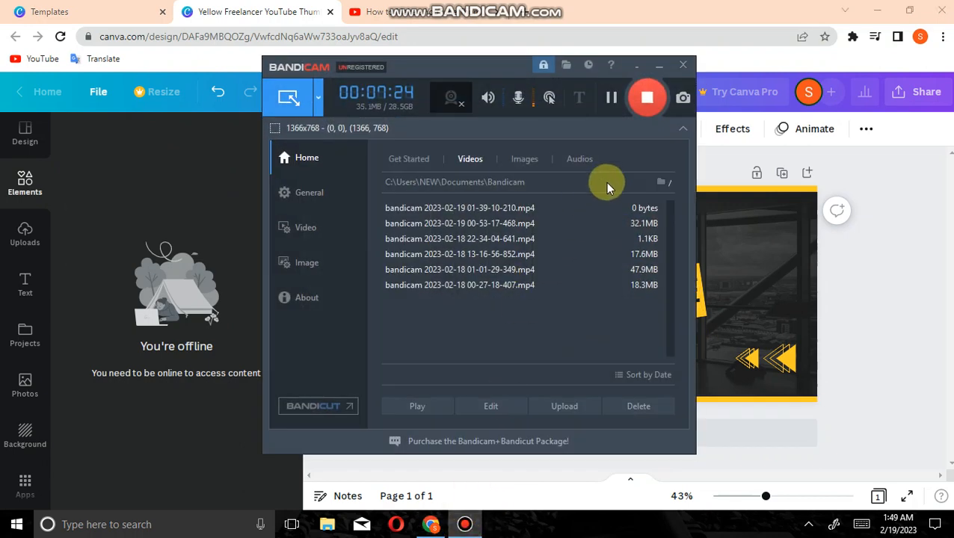